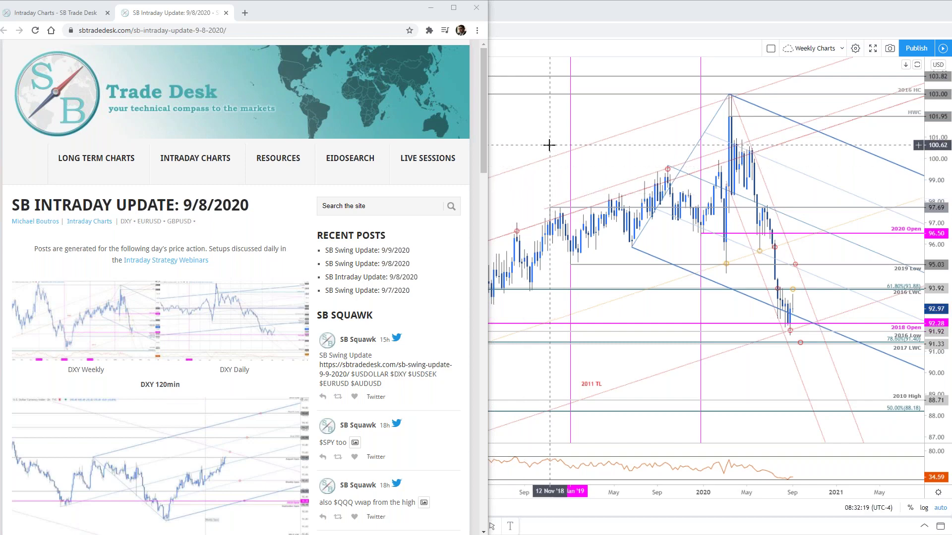
Bring the weekly DXY chart to the front and examine its price structure from 2009 to 2020
click(549, 144)
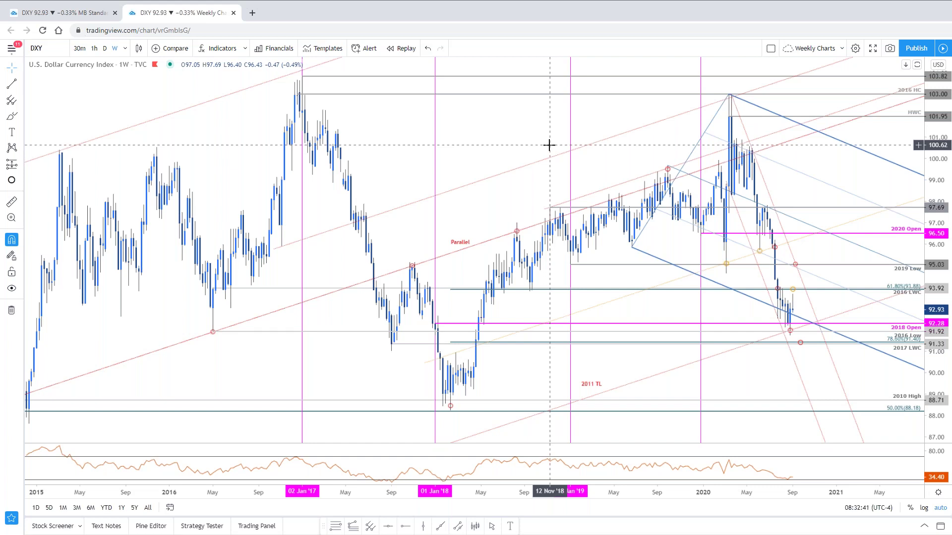
scroll(549, 145, down, 5)
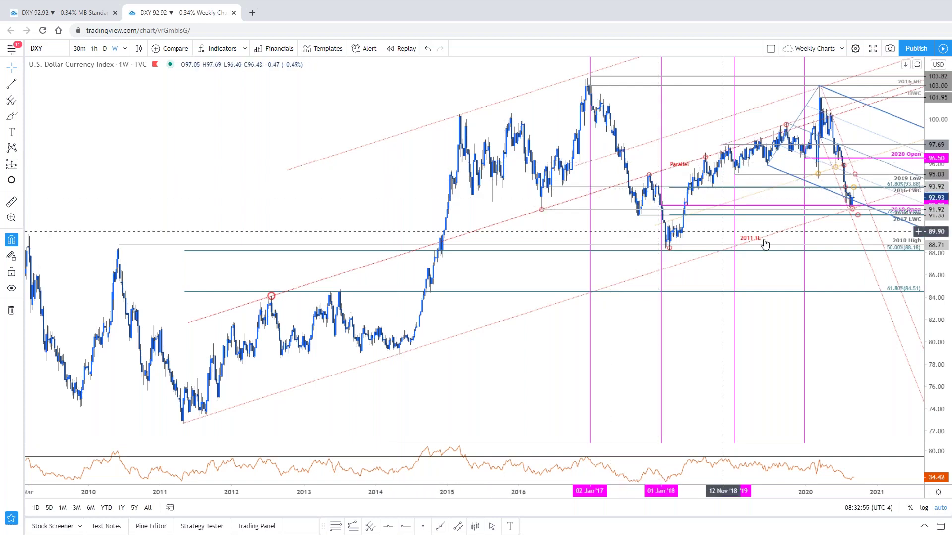
scroll(762, 239, up, 5)
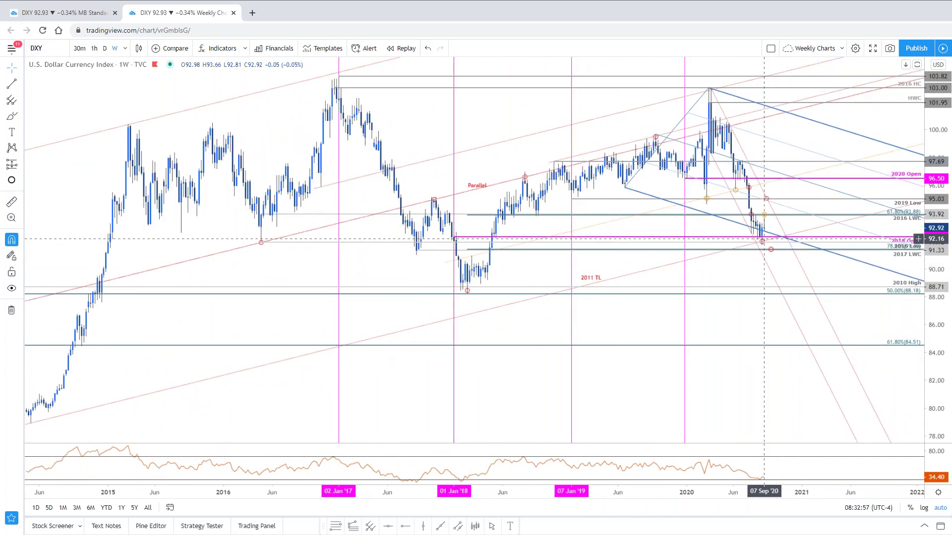
scroll(763, 238, up, 4)
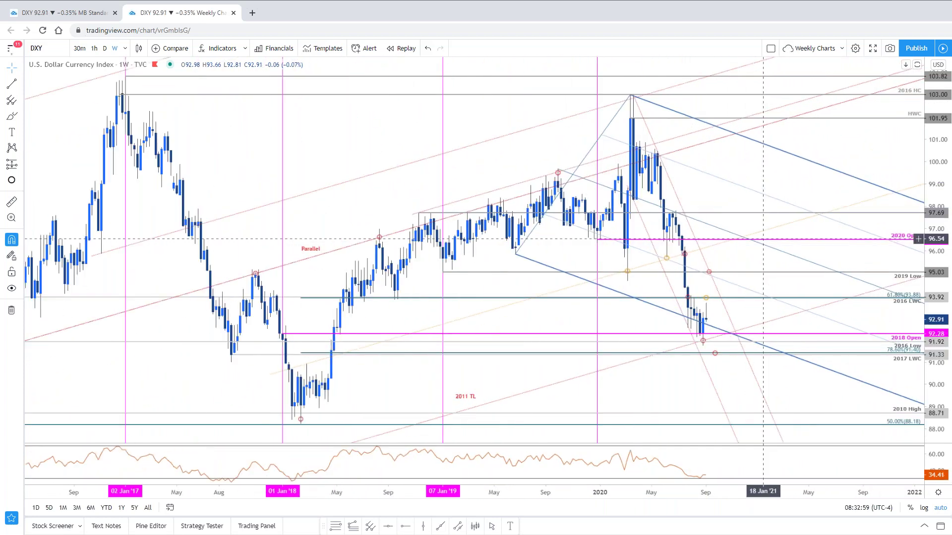
scroll(200, 333, down, 2)
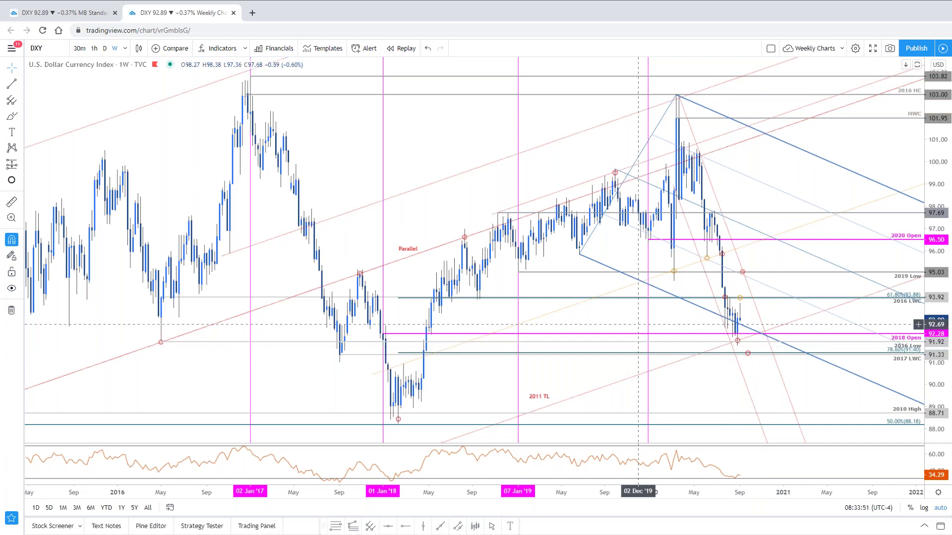
Switch to the MB Standard DXY layout and maximize the daily chart, focusing on the 2020 decline
click(101, 14)
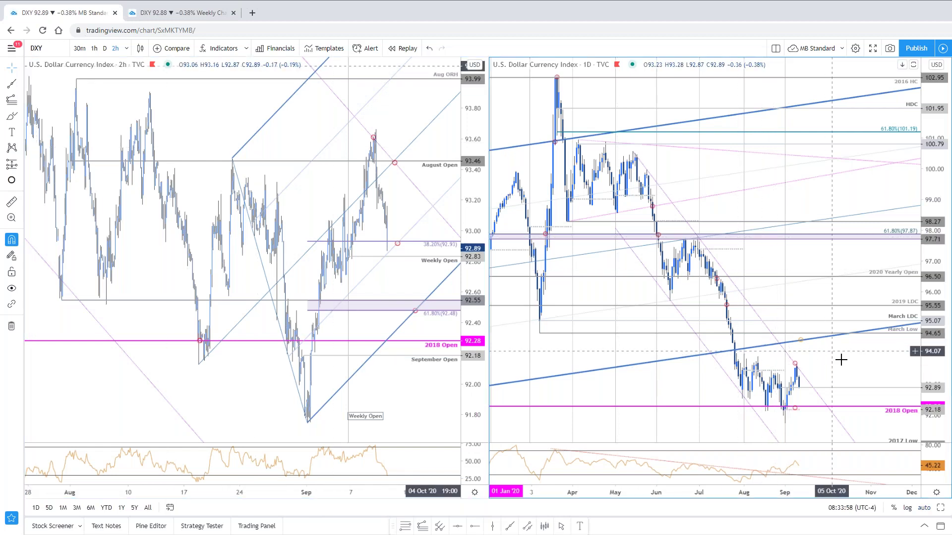
click(941, 510)
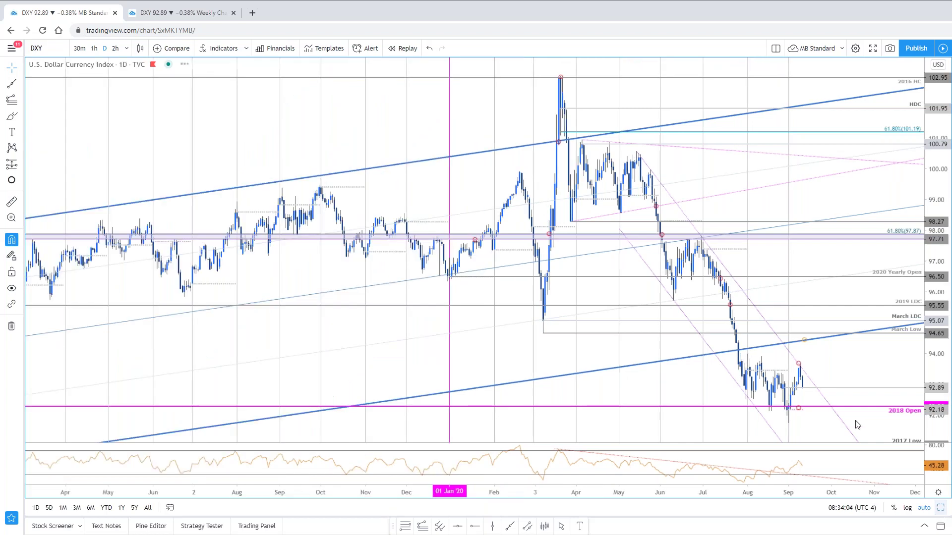
scroll(838, 404, up, 2)
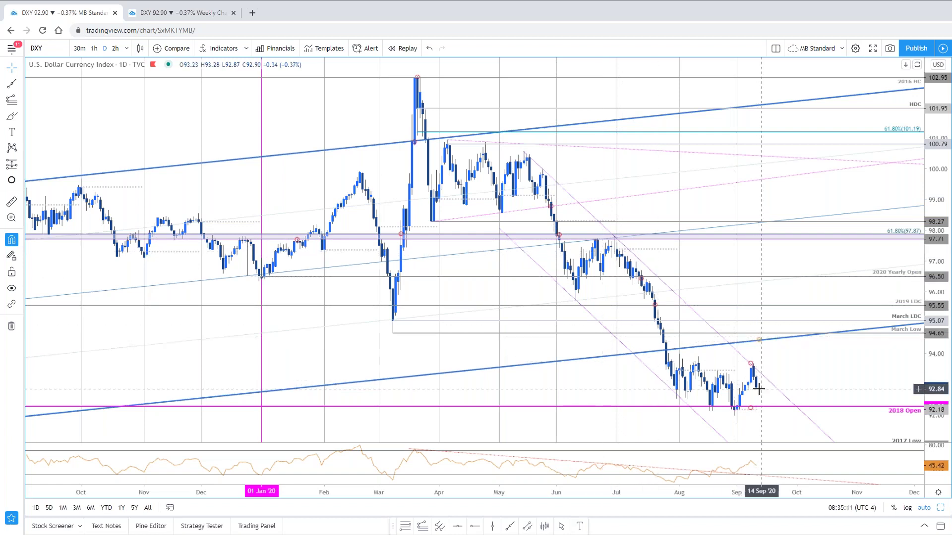
Draw a Fib Retracement on the daily DXY chart from the September low at 91.75 to the 93.66 high, with the 0.382 level disabled
click(410, 528)
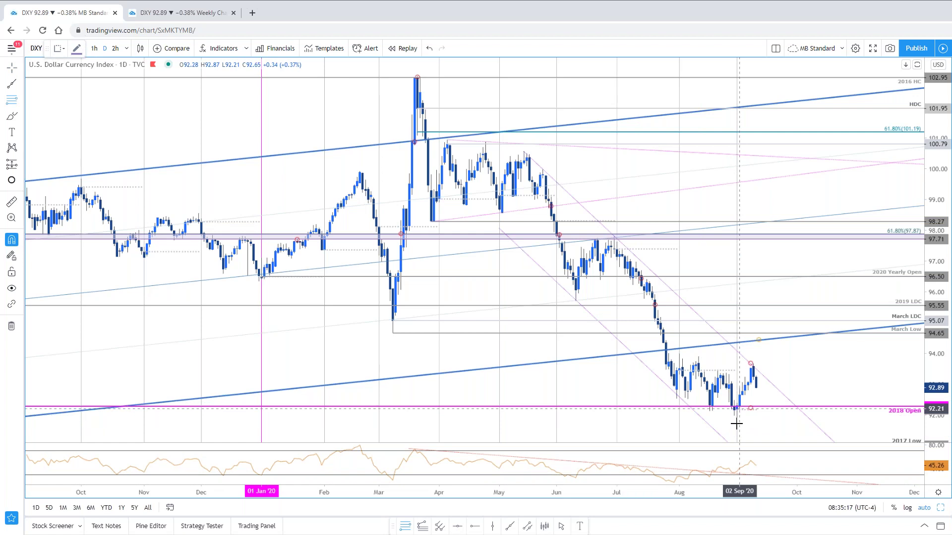
click(736, 423)
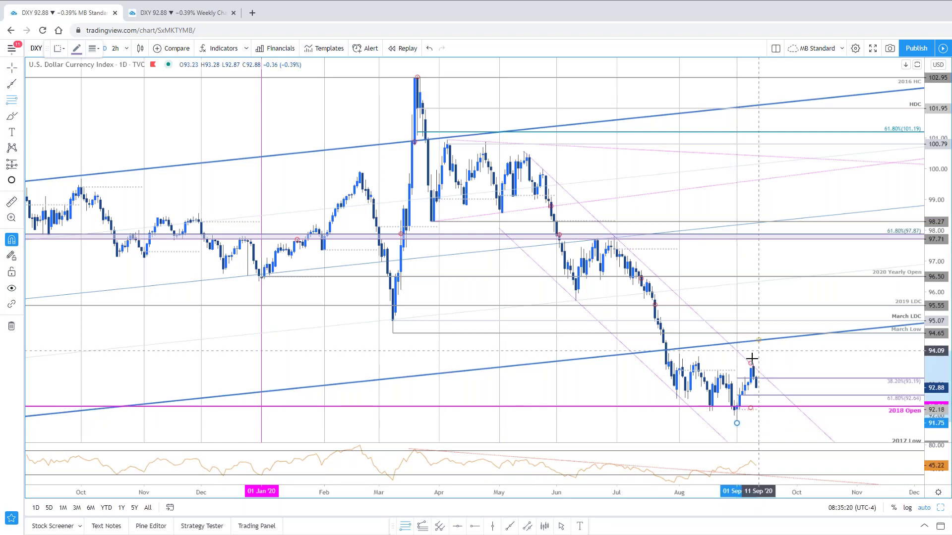
click(752, 357)
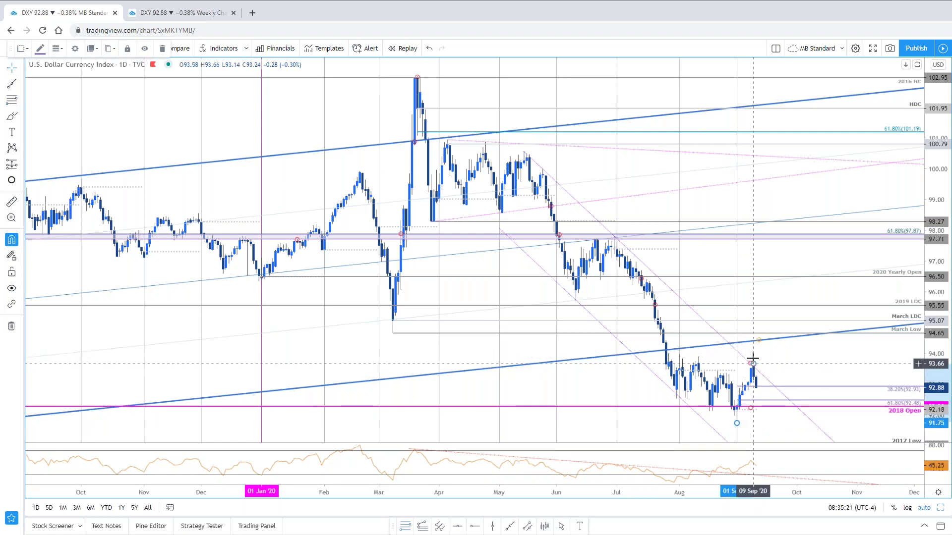
double_click(840, 393)
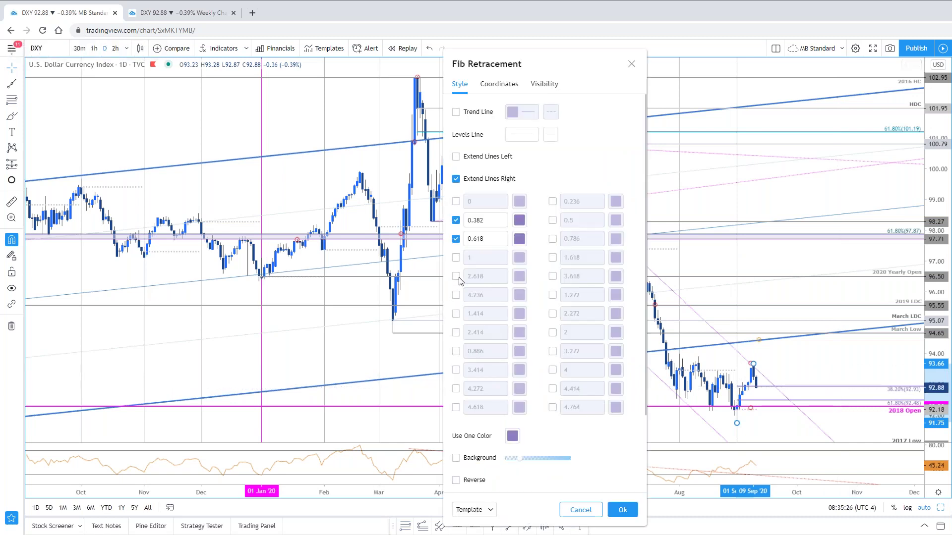
click(456, 220)
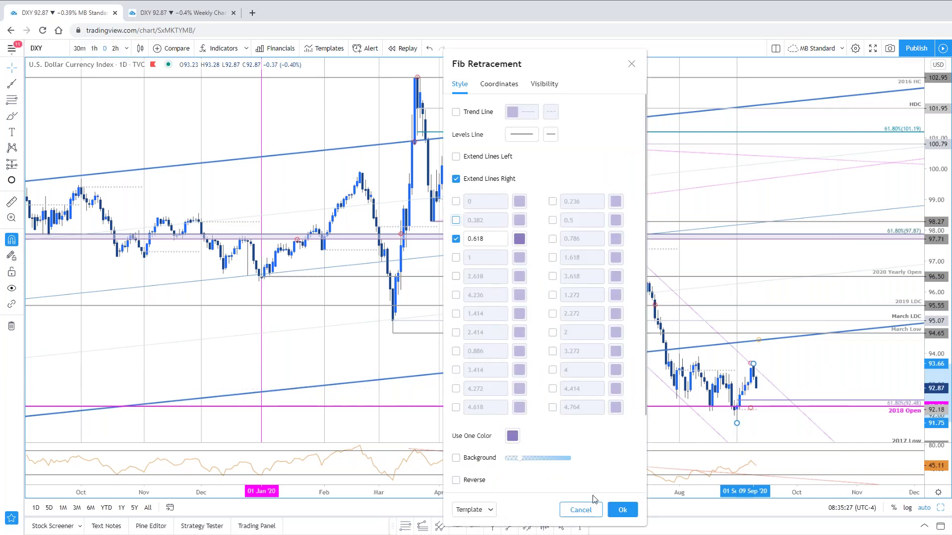
click(621, 511)
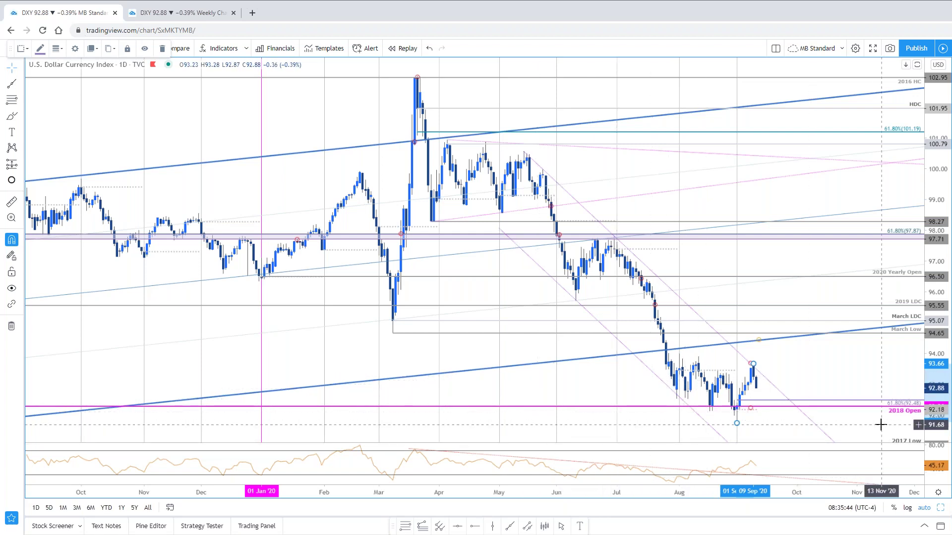
Maximize the 2-hour DXY chart and examine the August to September price action, with a wider price range in view
click(938, 514)
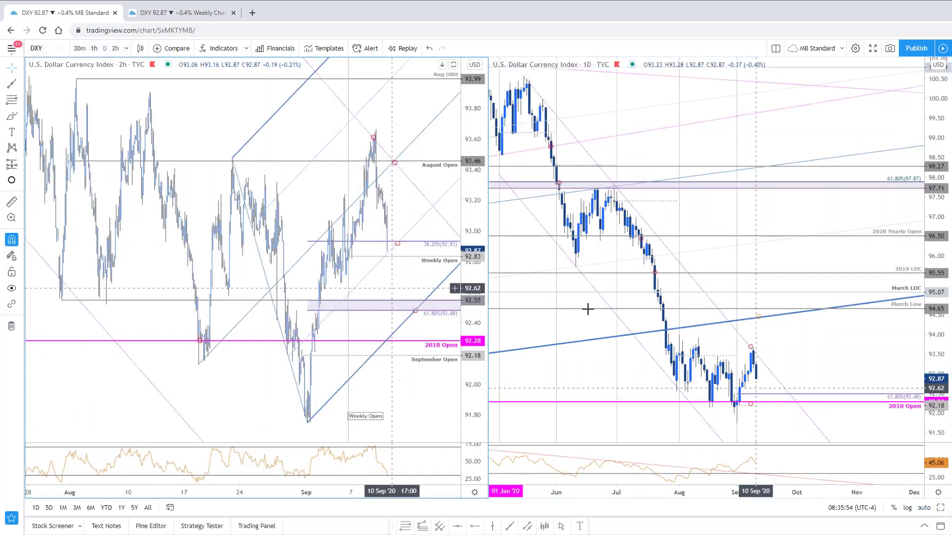
click(940, 508)
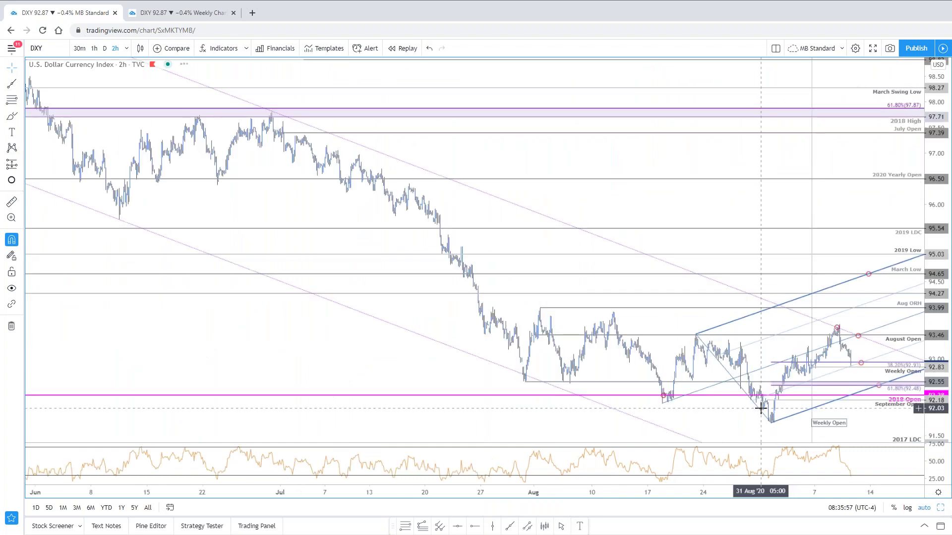
scroll(761, 409, up, 5)
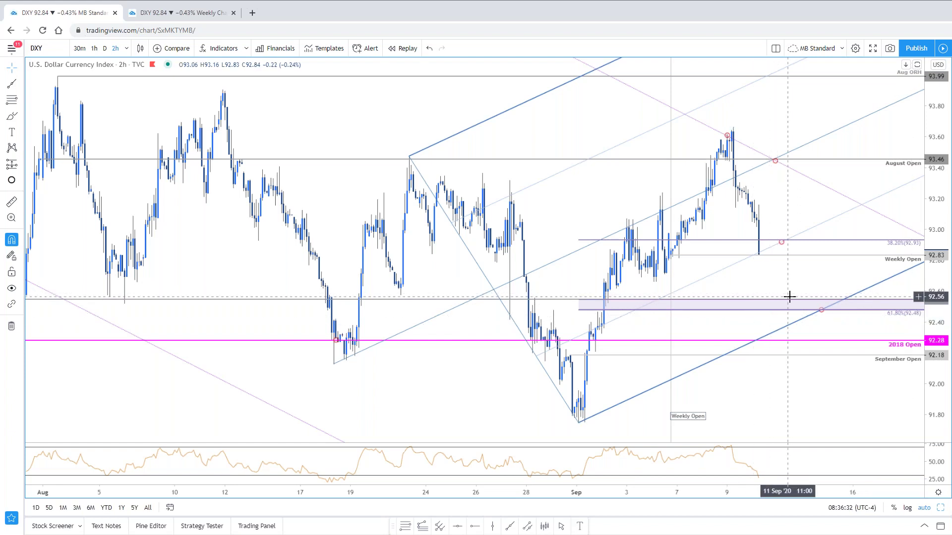
click(817, 312)
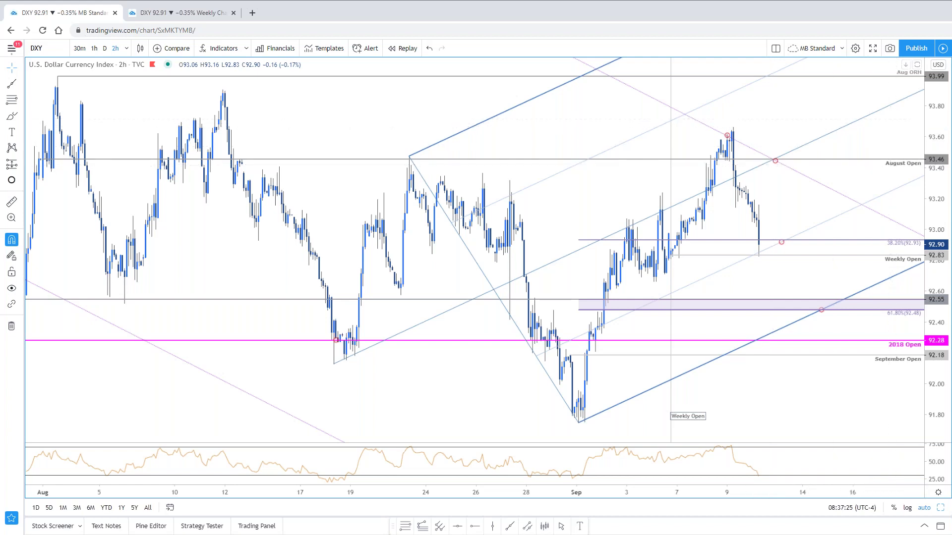
drag(931, 140, 923, 213)
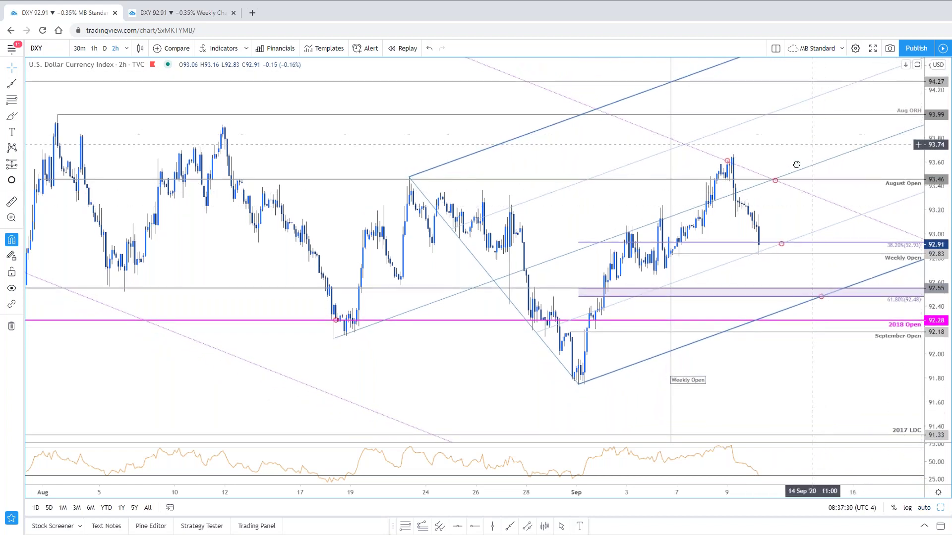
drag(795, 164, 765, 187)
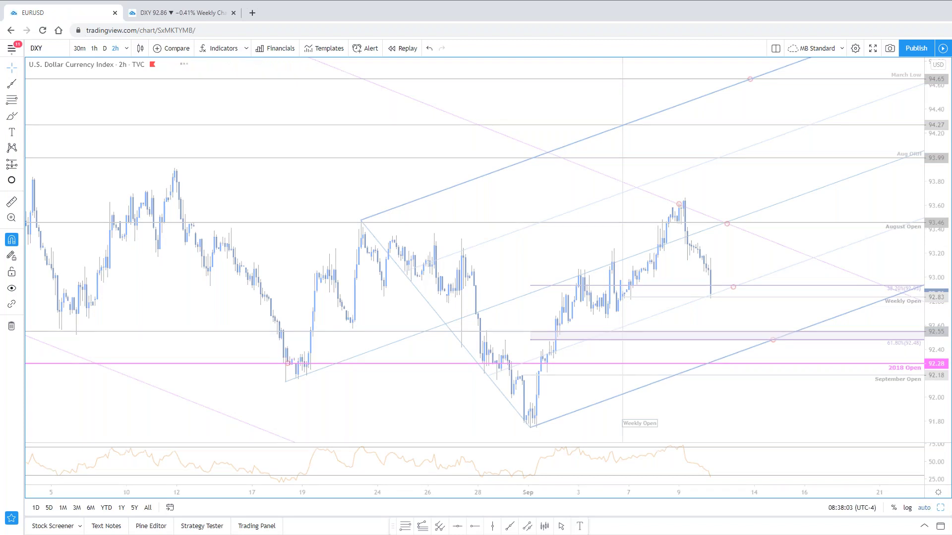
Switch to the weekly EURUSD chart and examine its price action from 2016 to 2020
click(218, 15)
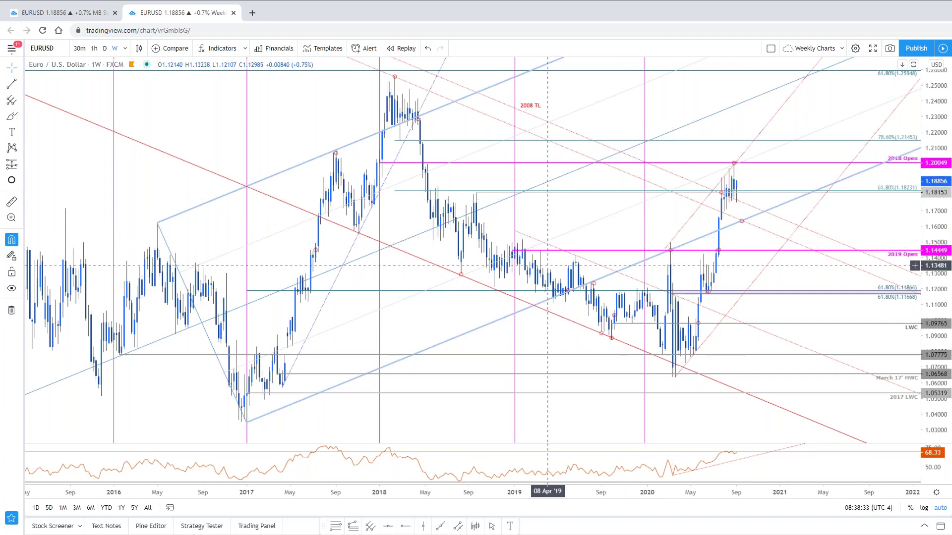
scroll(547, 246, down, 3)
scroll(547, 266, up, 5)
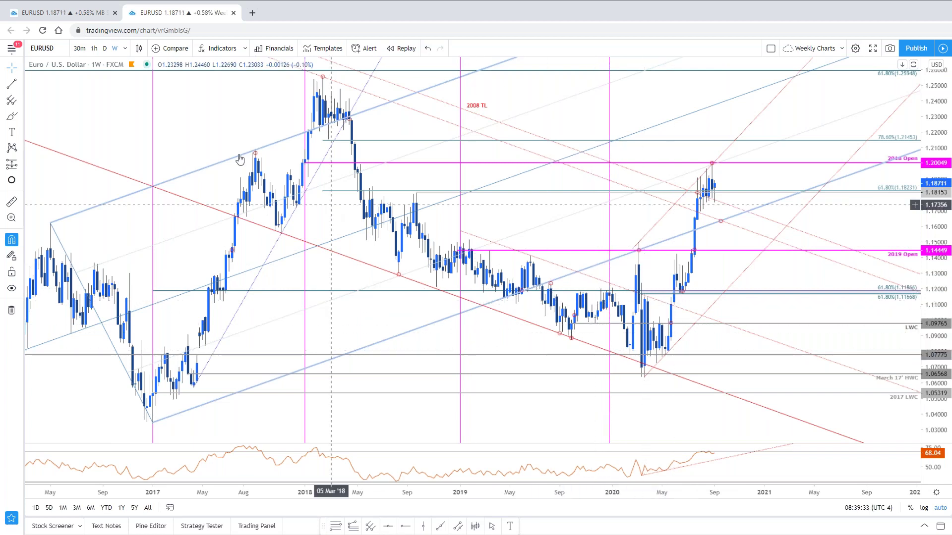
Switch to the MB Standard EURUSD layout and maximize the daily chart, leaving space after the latest candles
click(95, 16)
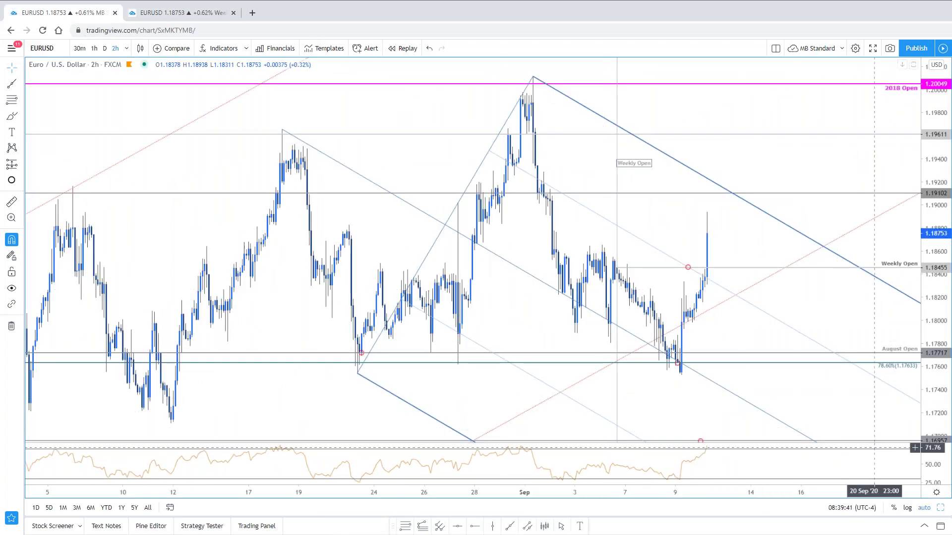
click(940, 513)
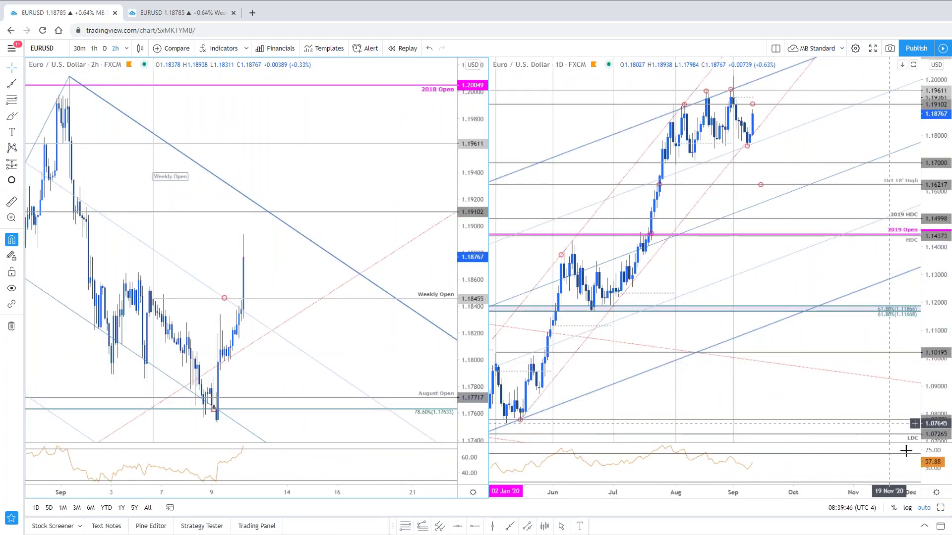
click(940, 513)
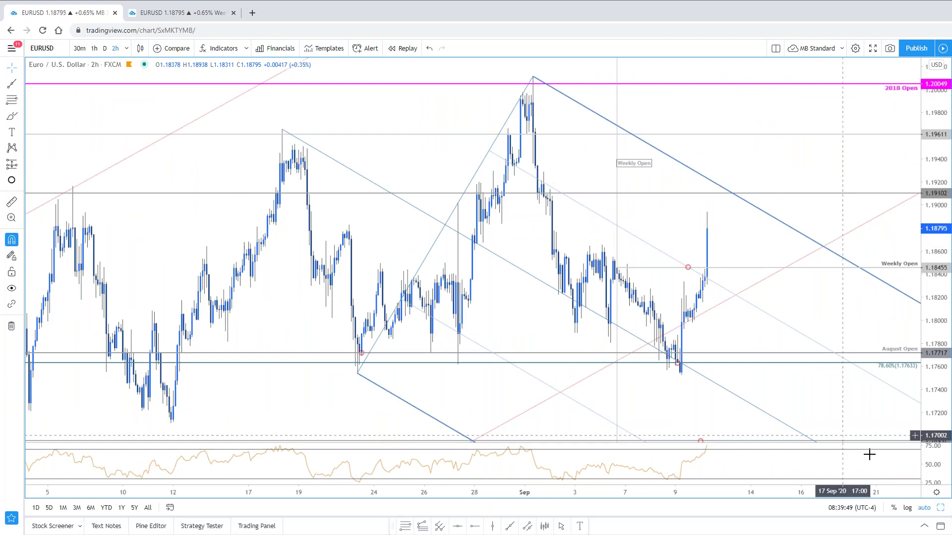
click(940, 507)
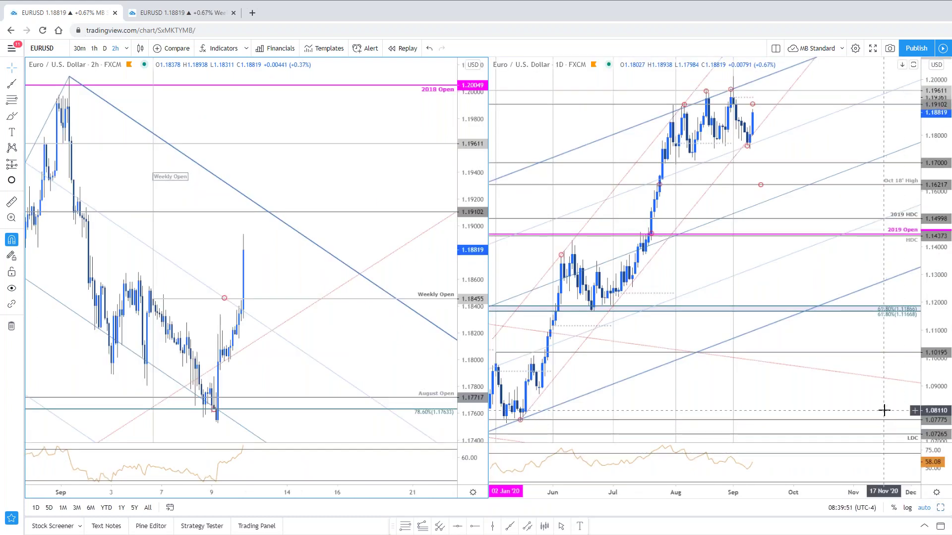
drag(882, 411, 897, 431)
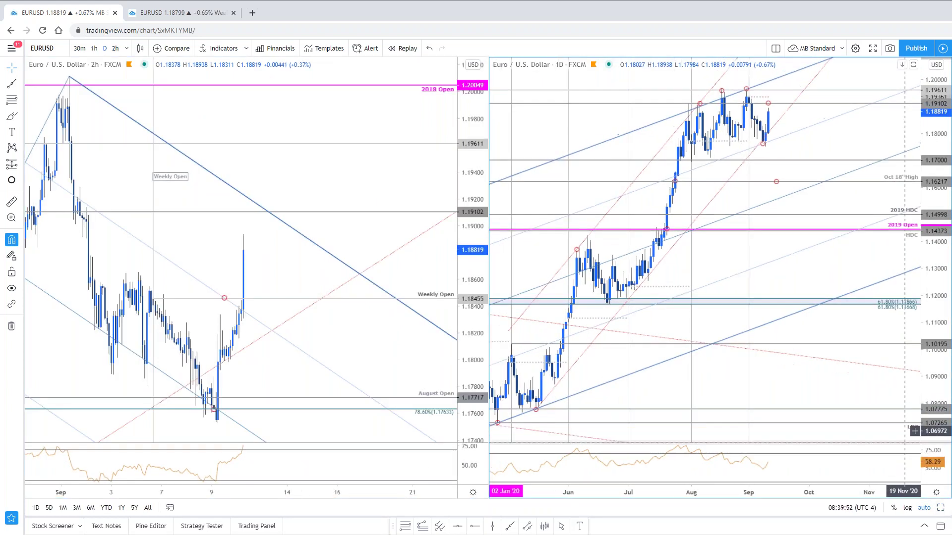
click(939, 512)
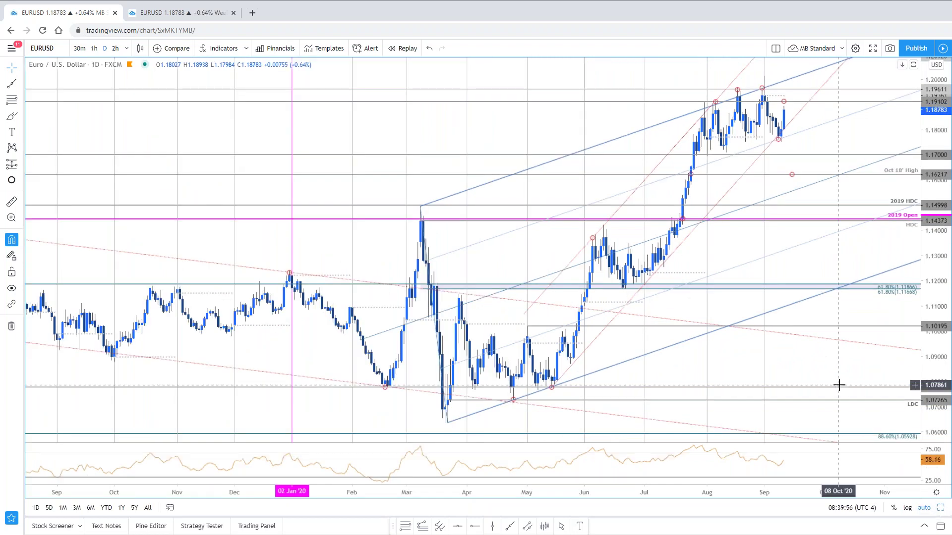
drag(838, 385, 681, 384)
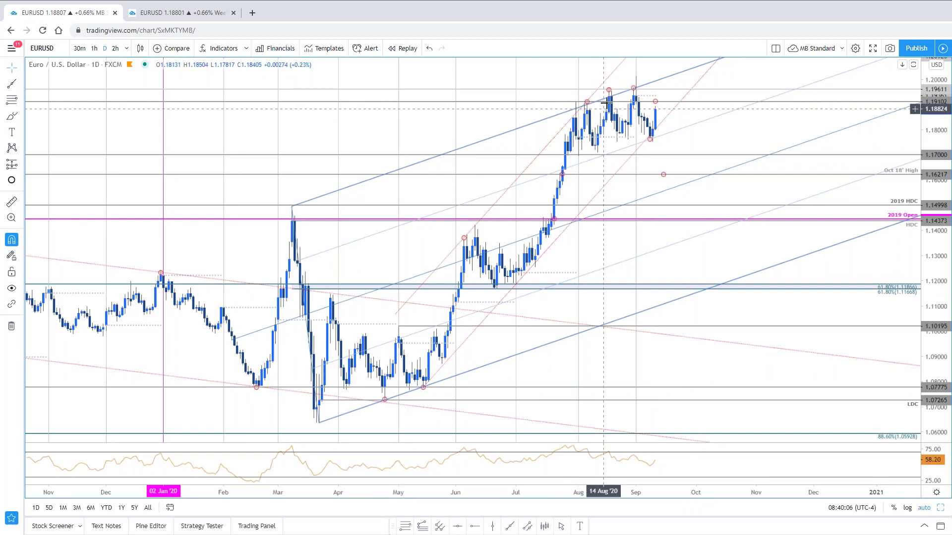
View the daily EURUSD price as a Line chart and return the chart style to Candles
click(140, 48)
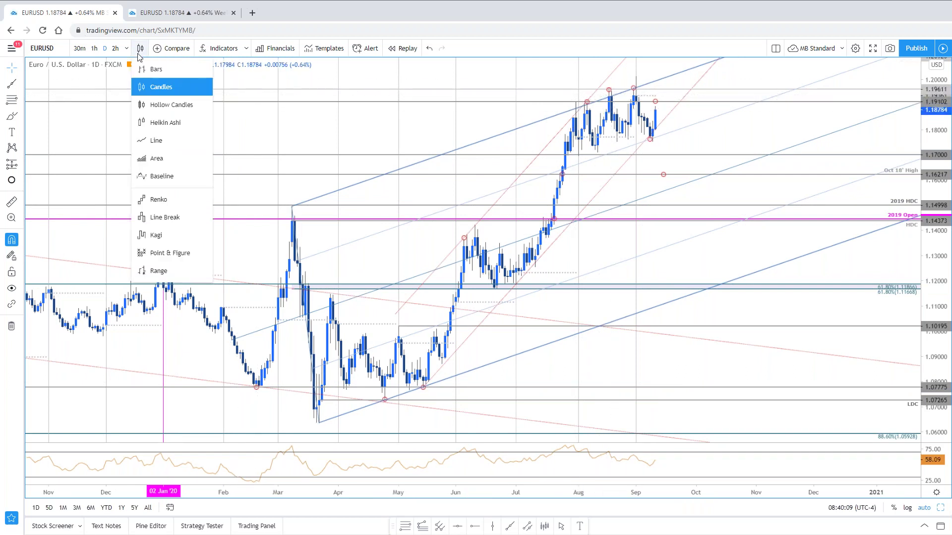
click(153, 140)
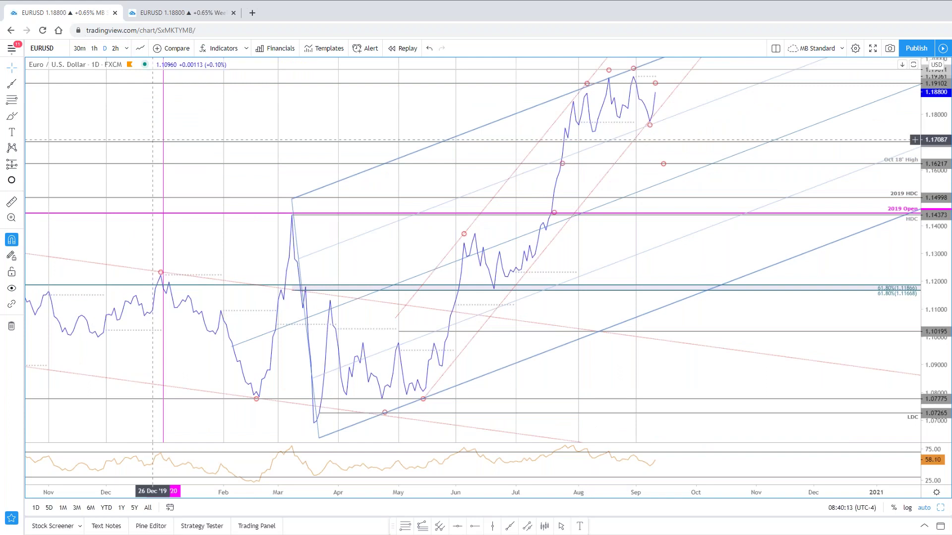
click(143, 48)
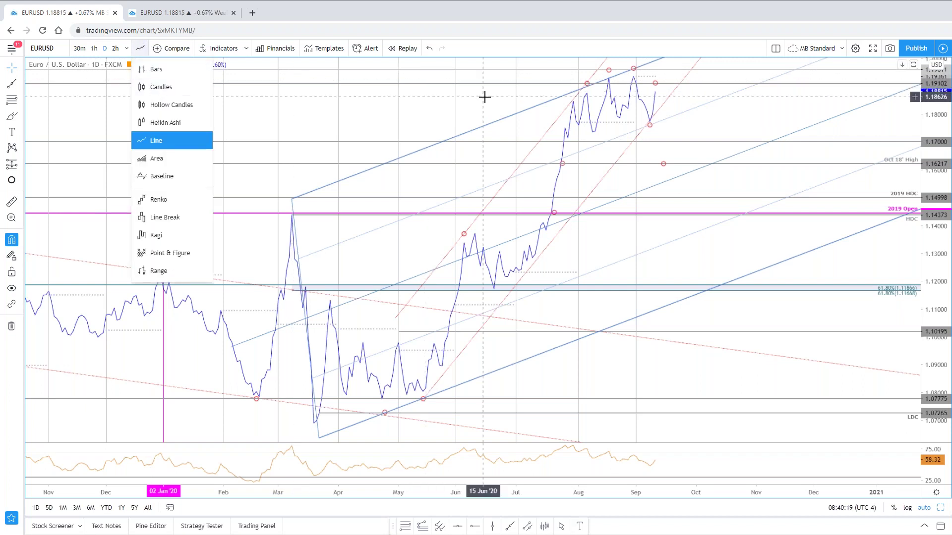
click(154, 87)
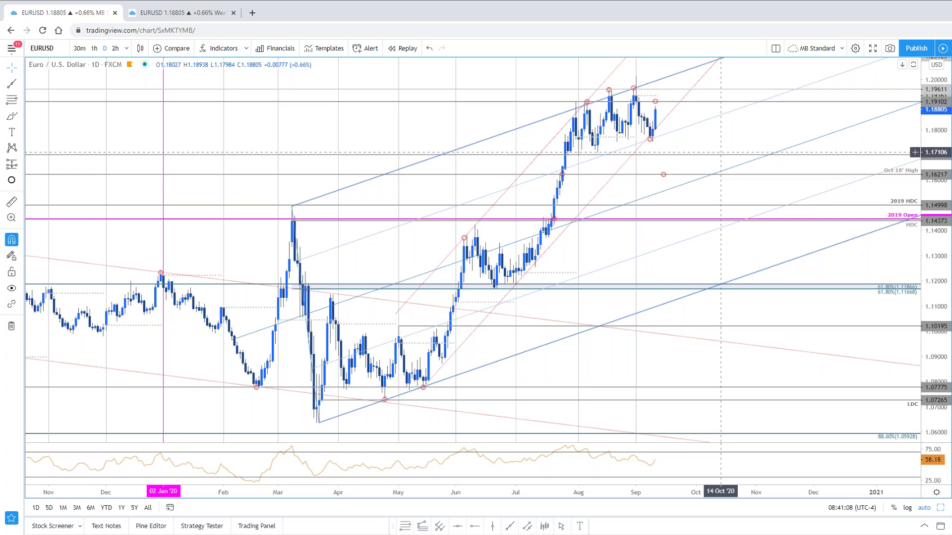
Check the weekly EURUSD chart again and return to the daily chart
click(190, 13)
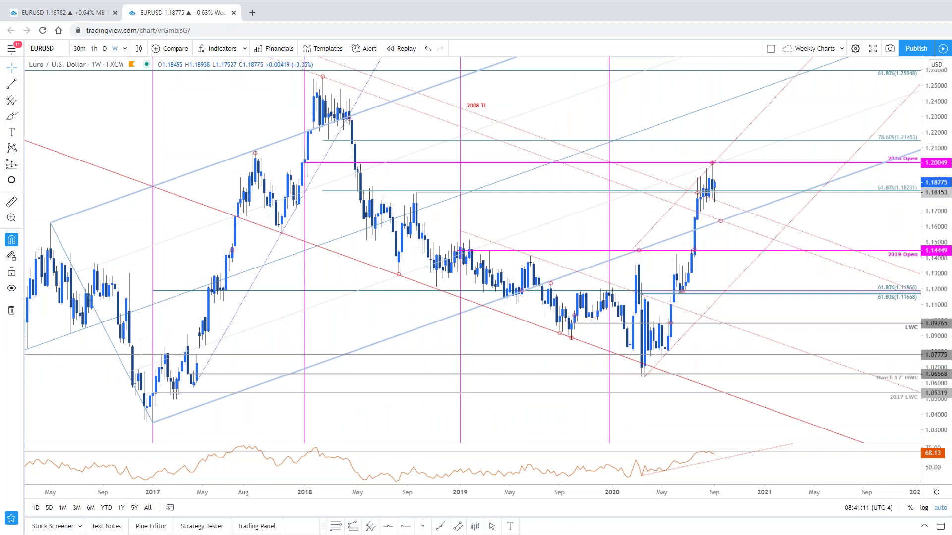
click(32, 14)
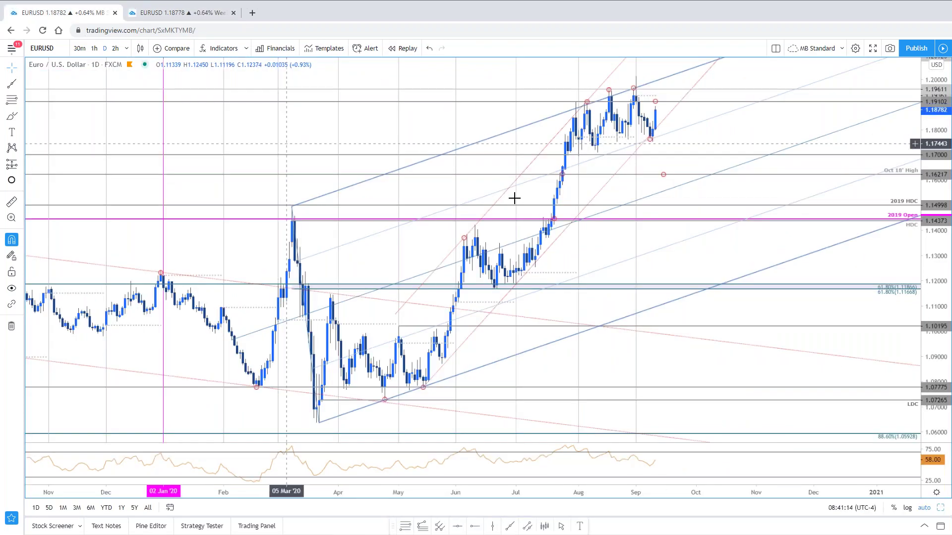
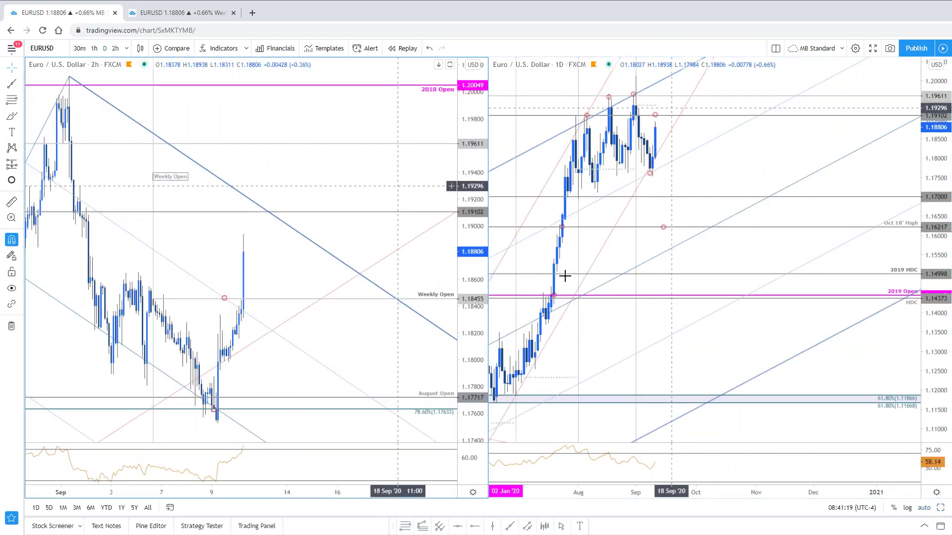
Maximize the 2-hour EURUSD chart, widening its price range and leaving empty space after the latest candles
click(940, 508)
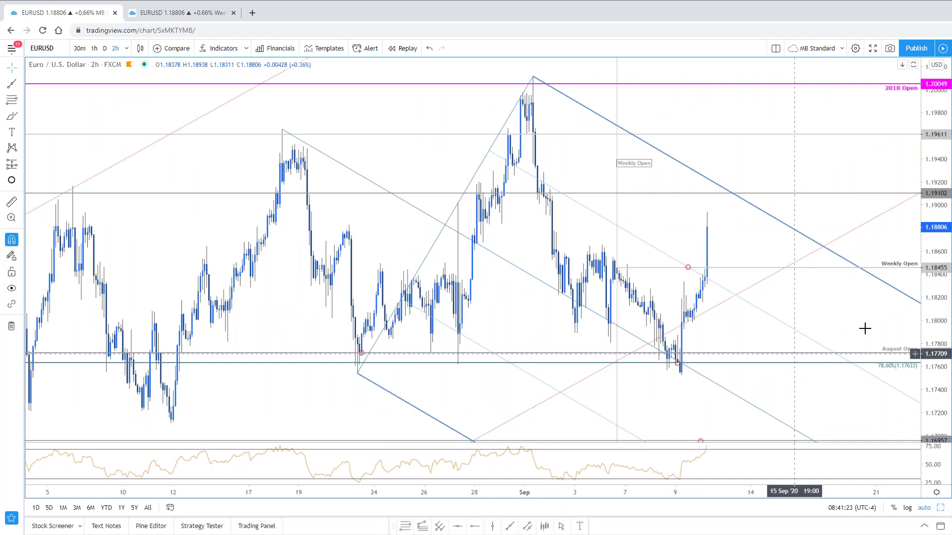
drag(927, 248, 932, 319)
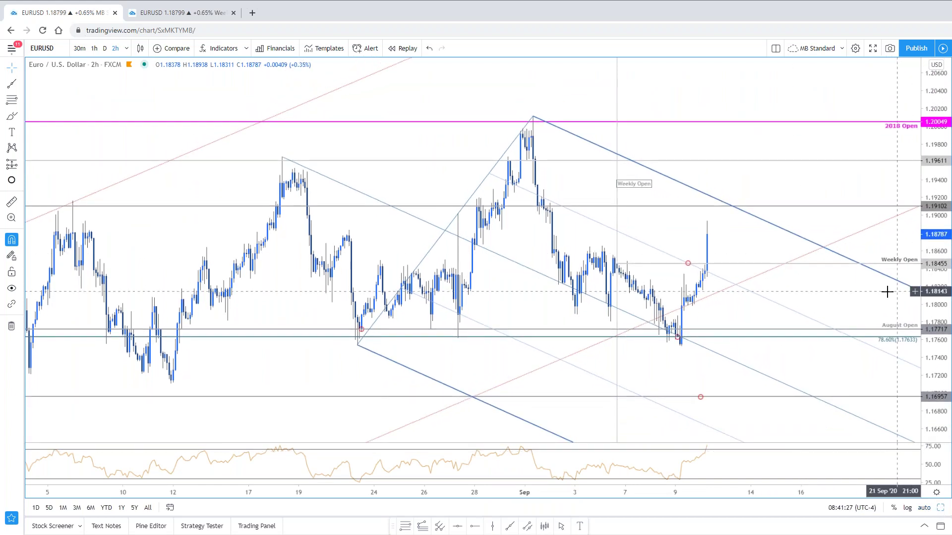
drag(887, 292, 750, 281)
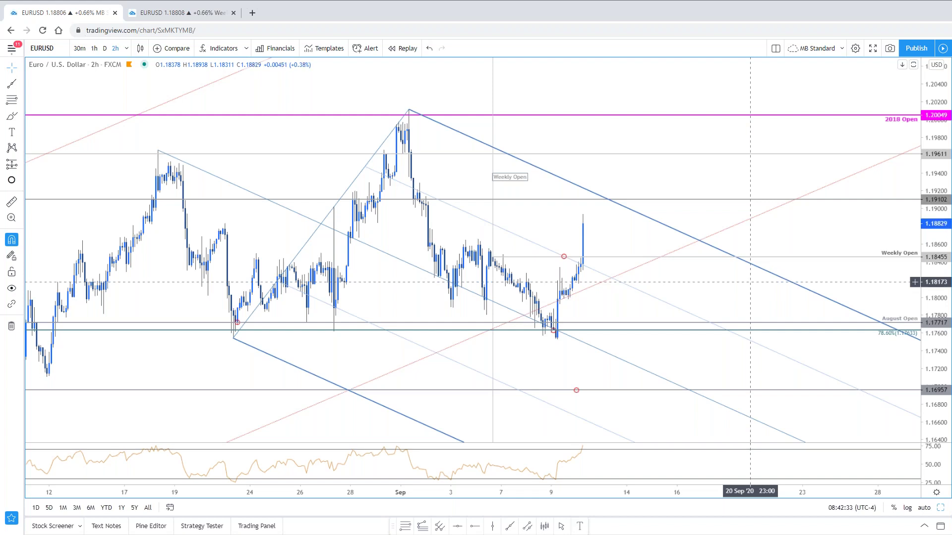
Move the circle marker on the 1.1696 level to its intersection with the descending channel line, near 16 Sep '20
click(575, 390)
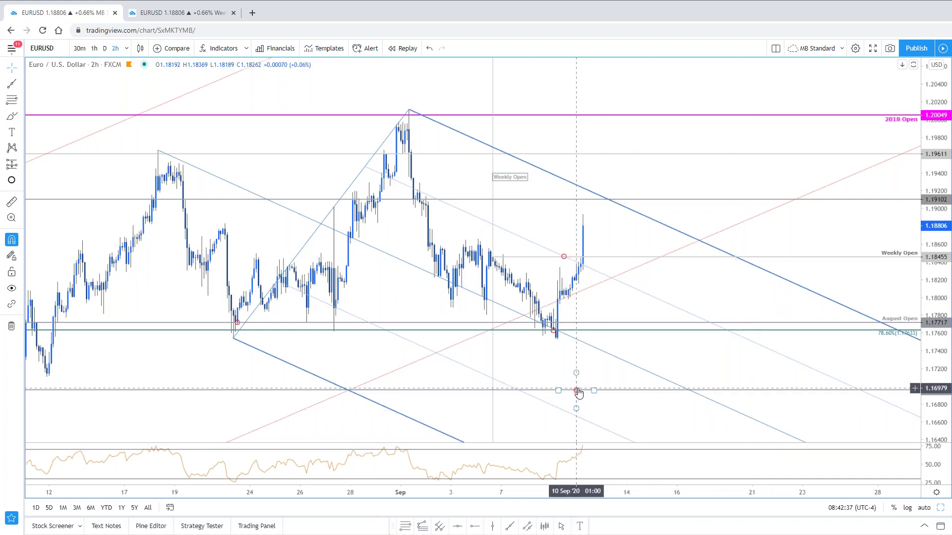
drag(578, 392, 689, 389)
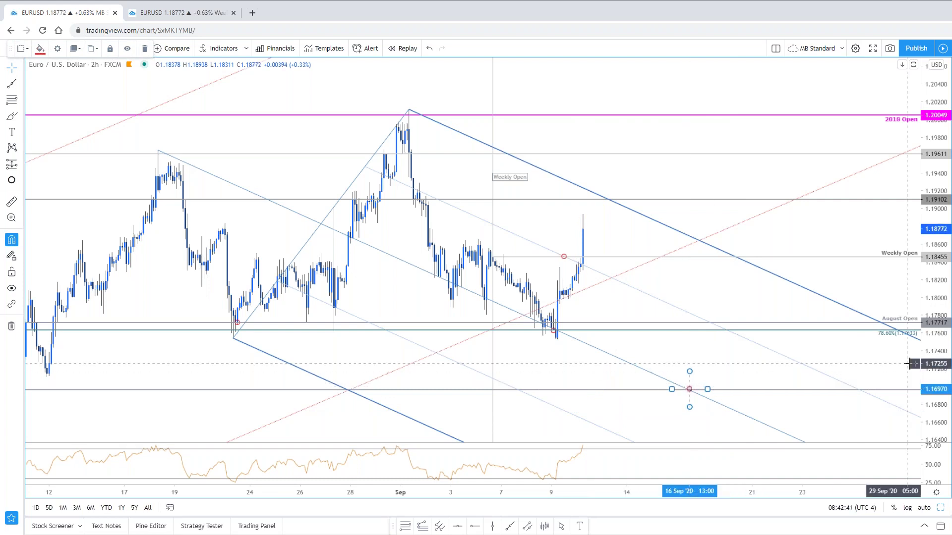
mouse_move(932, 369)
mouse_down()
mouse_move(932, 406)
mouse_move(931, 394)
mouse_up()
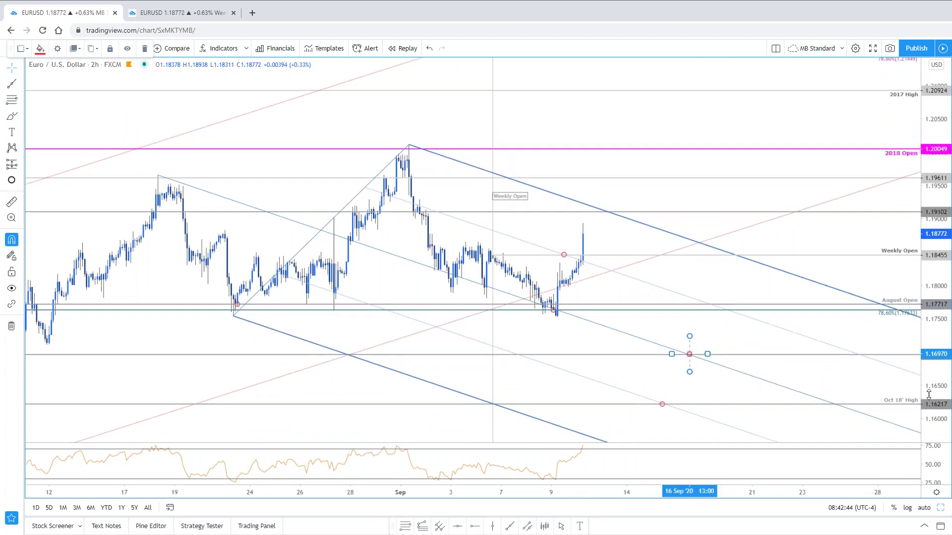
click(863, 363)
drag(862, 364, 834, 298)
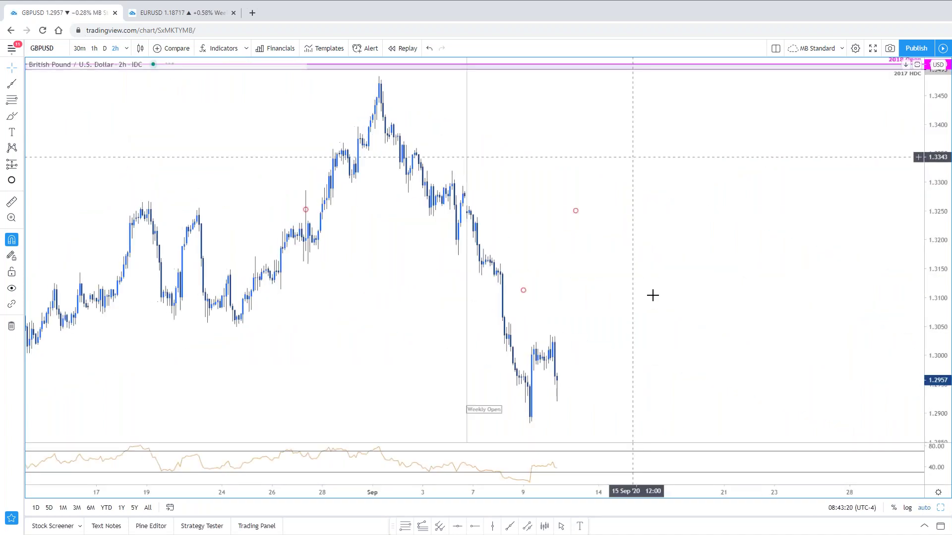
Restore the split GBPUSD layout, switch to the weekly chart, view its price as a Line chart and return to Candles
click(940, 511)
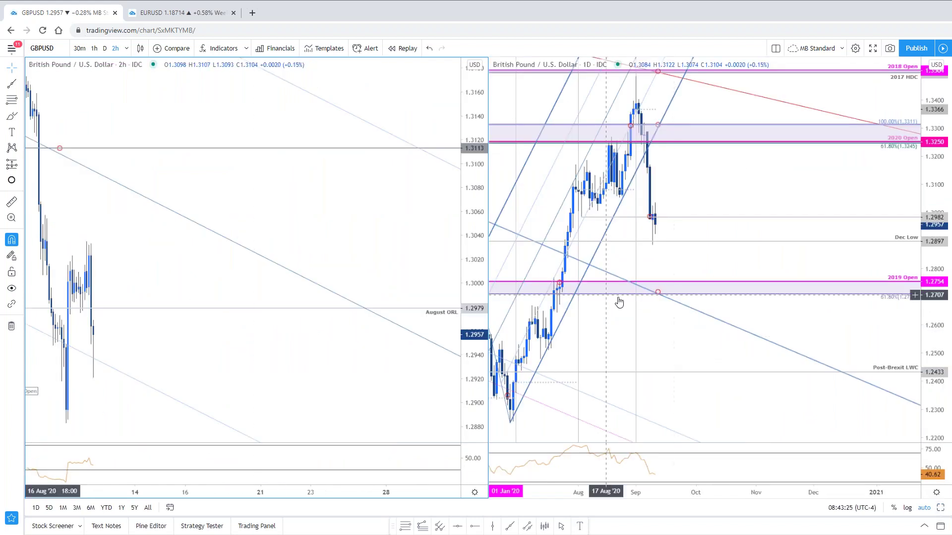
click(183, 13)
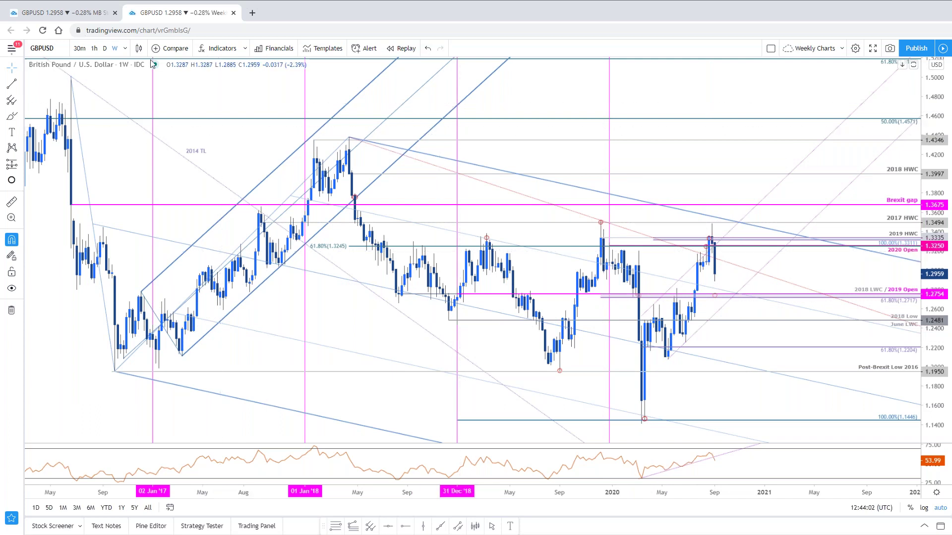
click(140, 49)
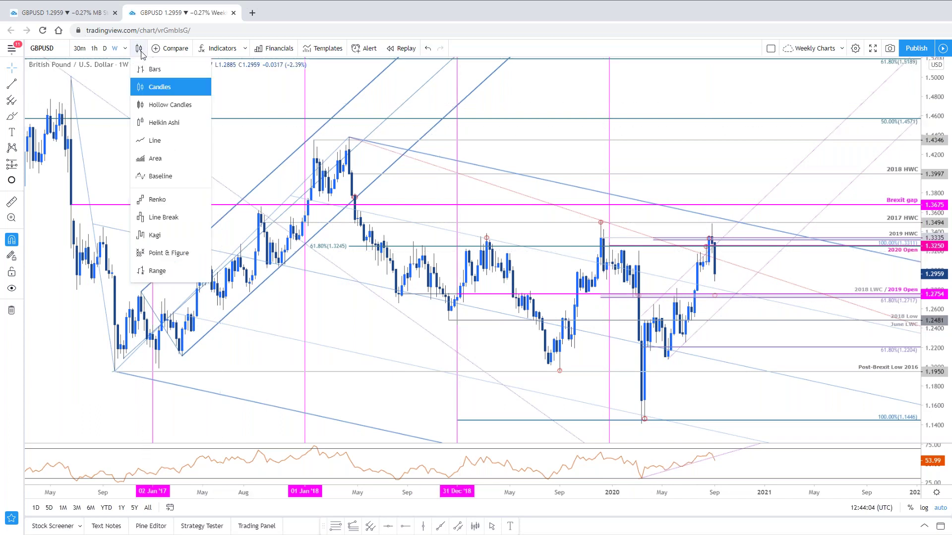
click(155, 141)
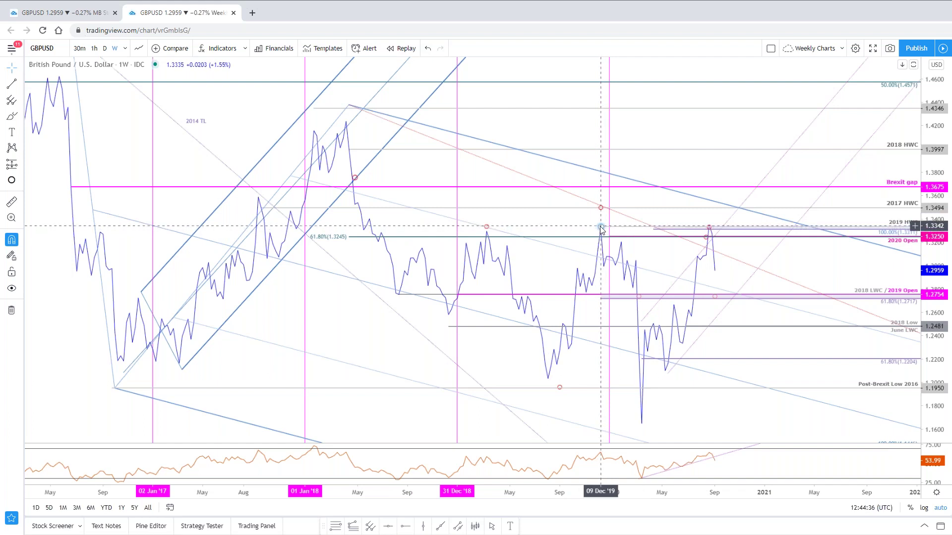
drag(600, 229, 707, 229)
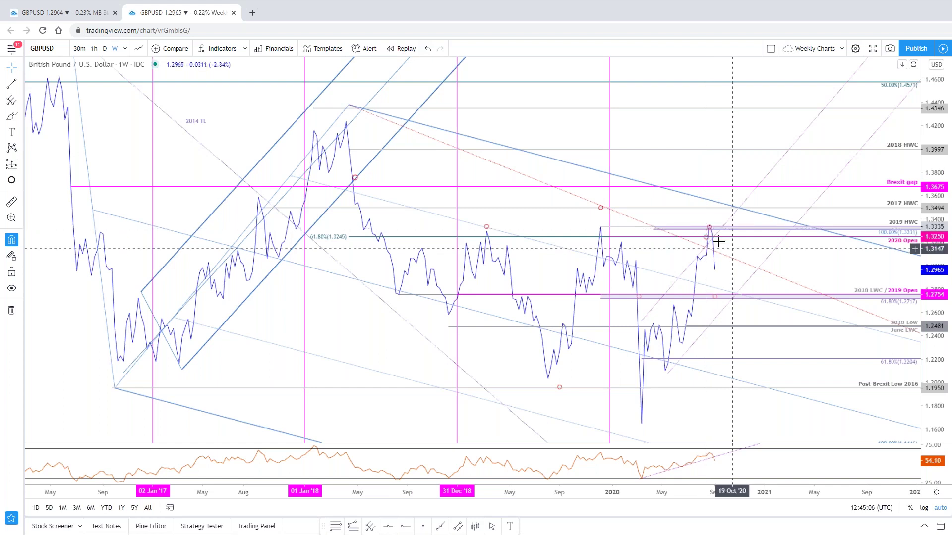
click(140, 49)
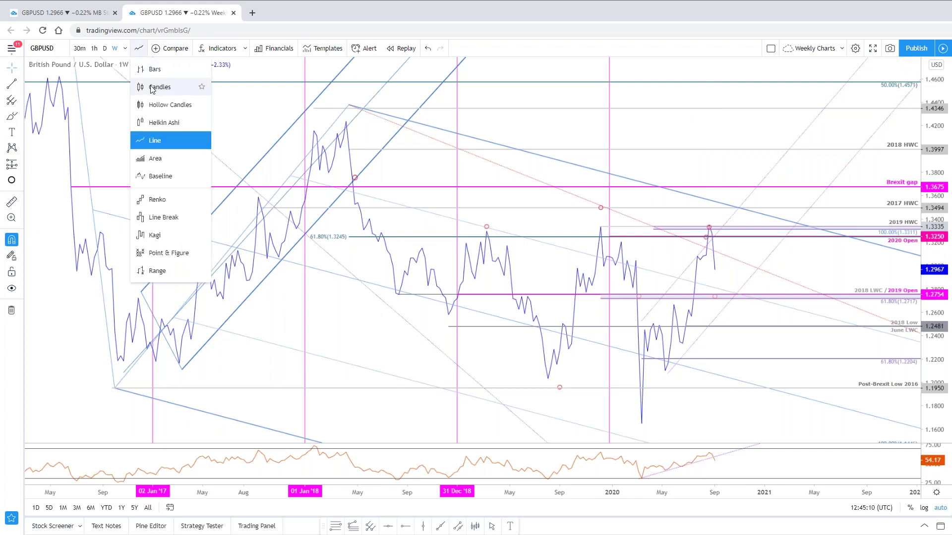
click(152, 88)
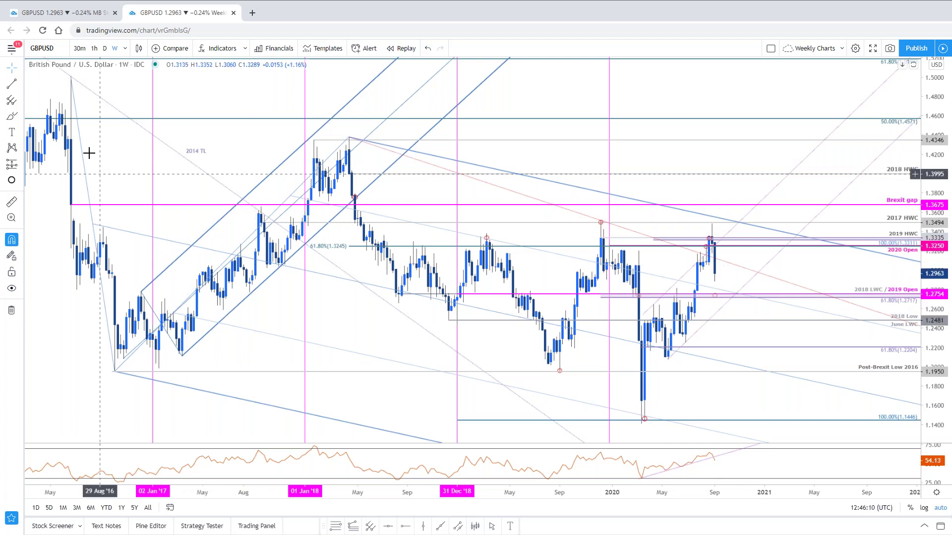
Switch back to the MB Standard layout and maximize the daily GBPUSD chart, leaving space after the latest candles
click(91, 15)
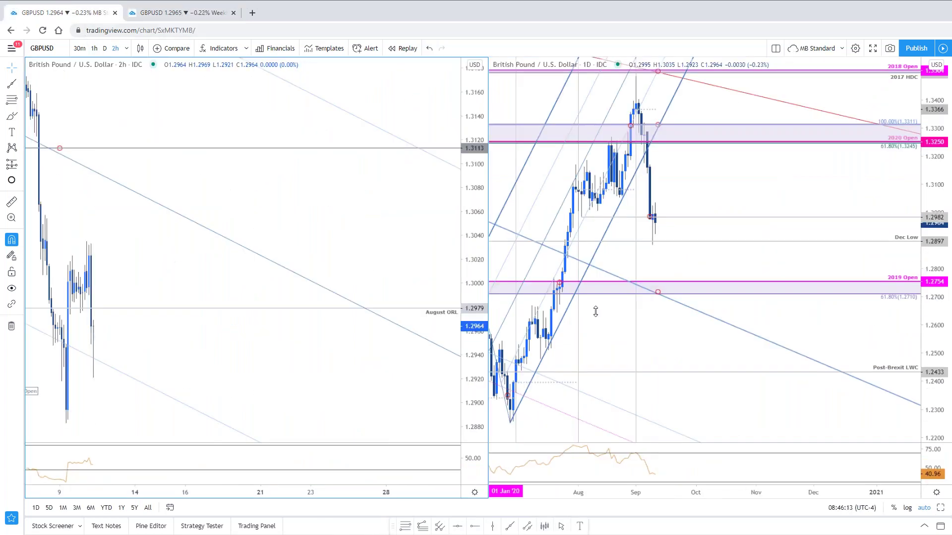
drag(753, 185, 846, 393)
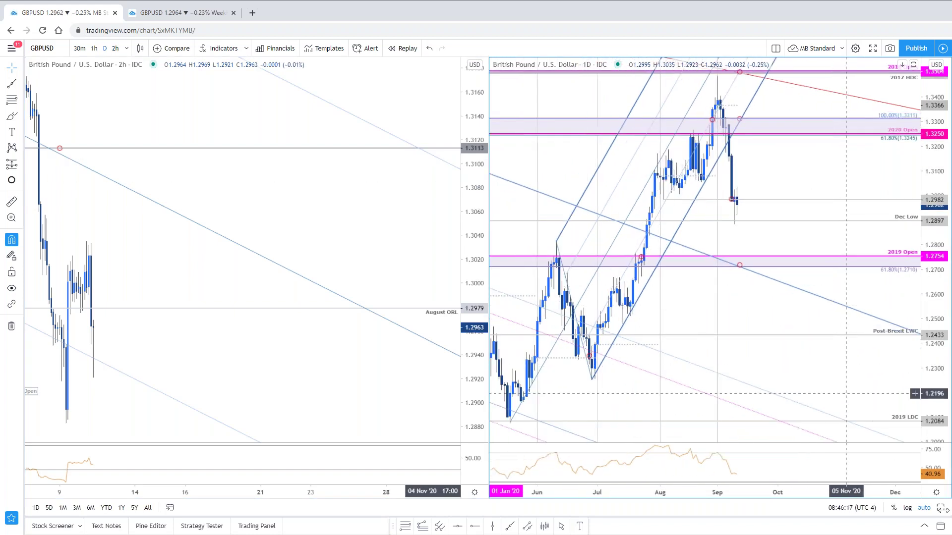
click(940, 509)
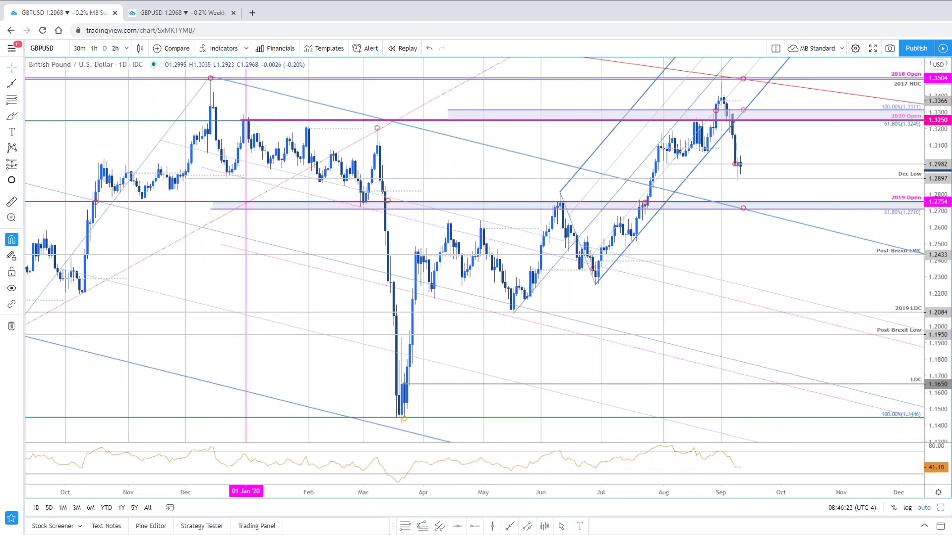
Switch to the SB Trade Desk website and review the 9/8/2020 intraday update, enlarging the EURUSD 120min chart and closing it
key(alt+Tab)
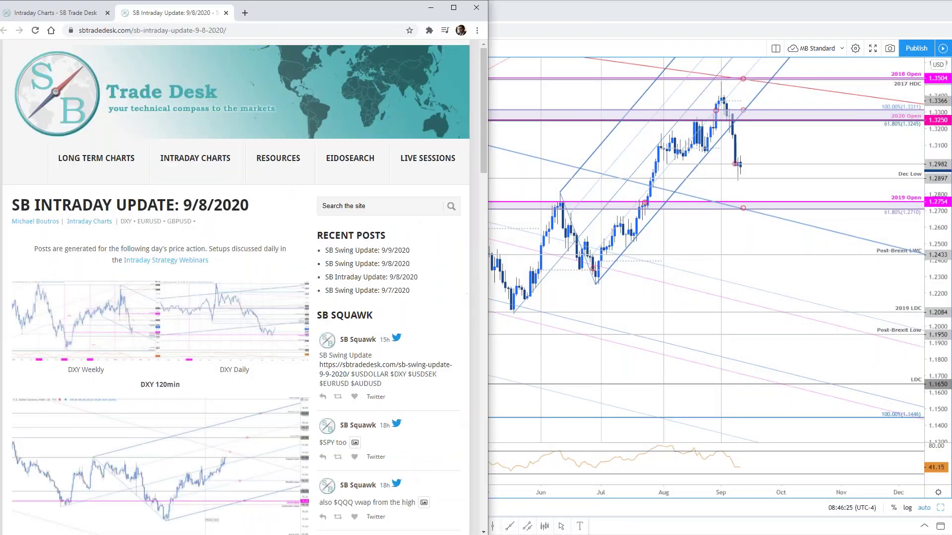
scroll(49, 382, down, 1)
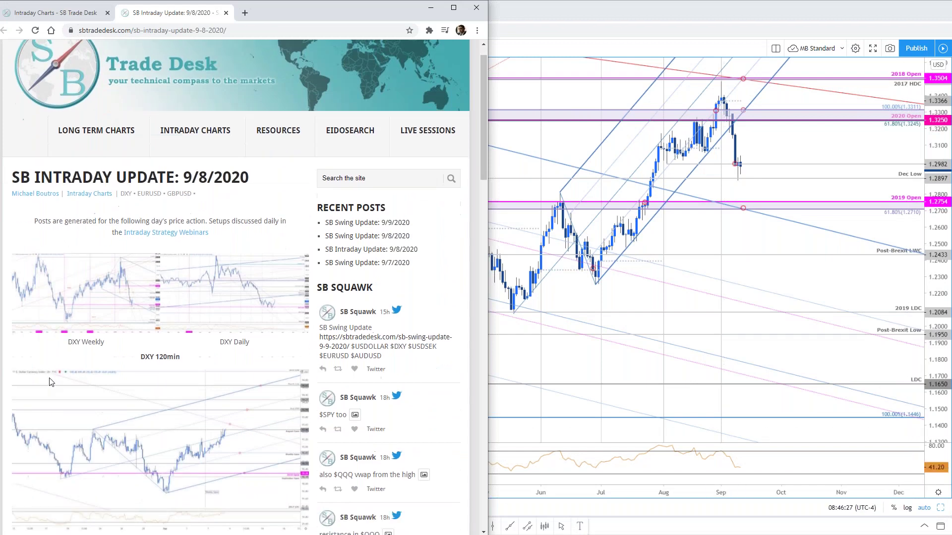
scroll(50, 381, down, 15)
scroll(50, 382, up, 7)
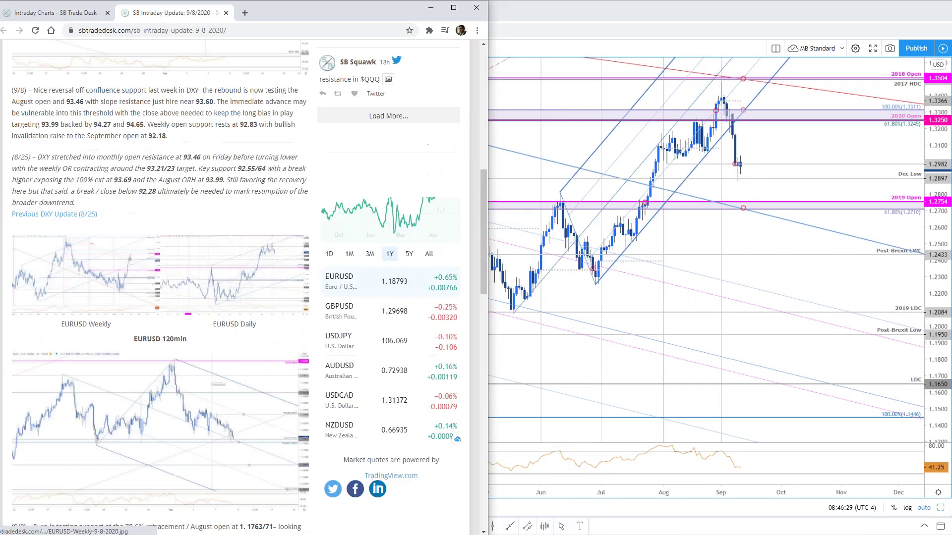
scroll(178, 439, down, 2)
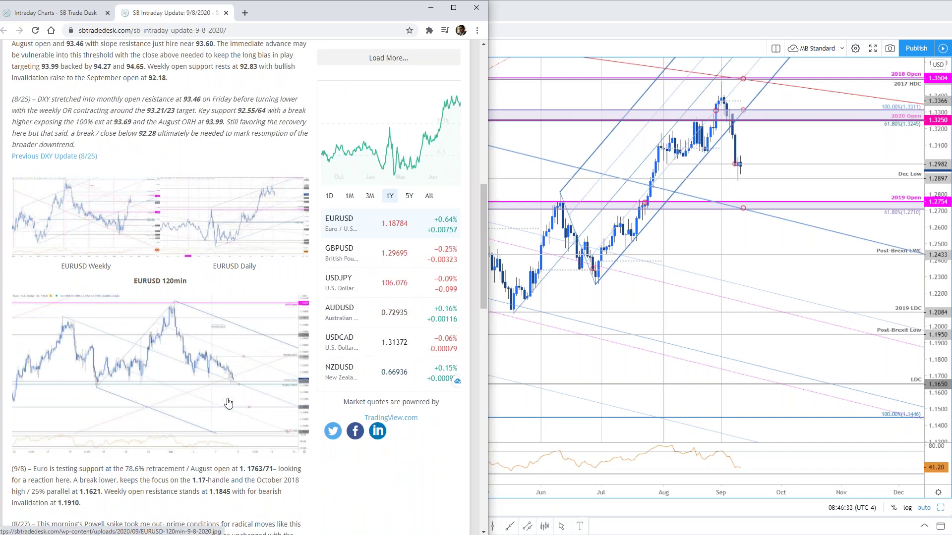
scroll(228, 403, down, 6)
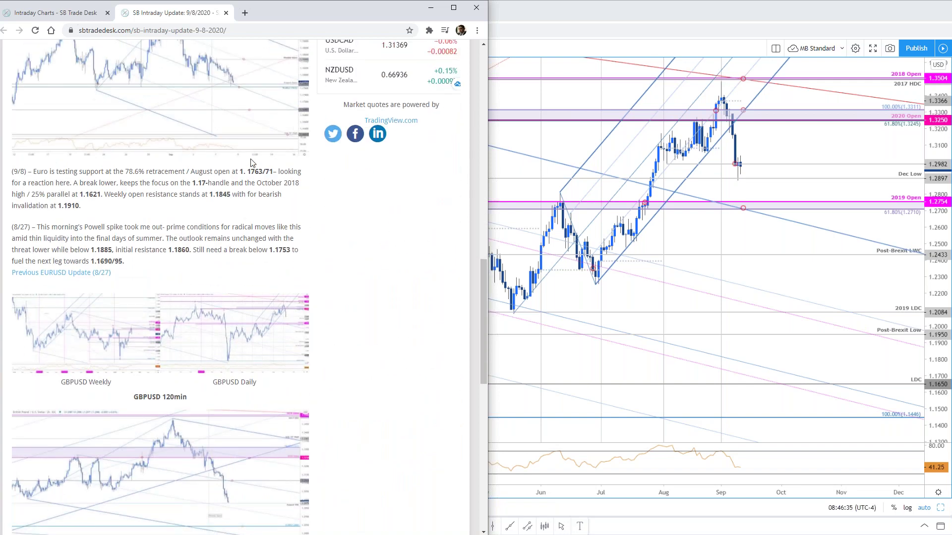
click(255, 149)
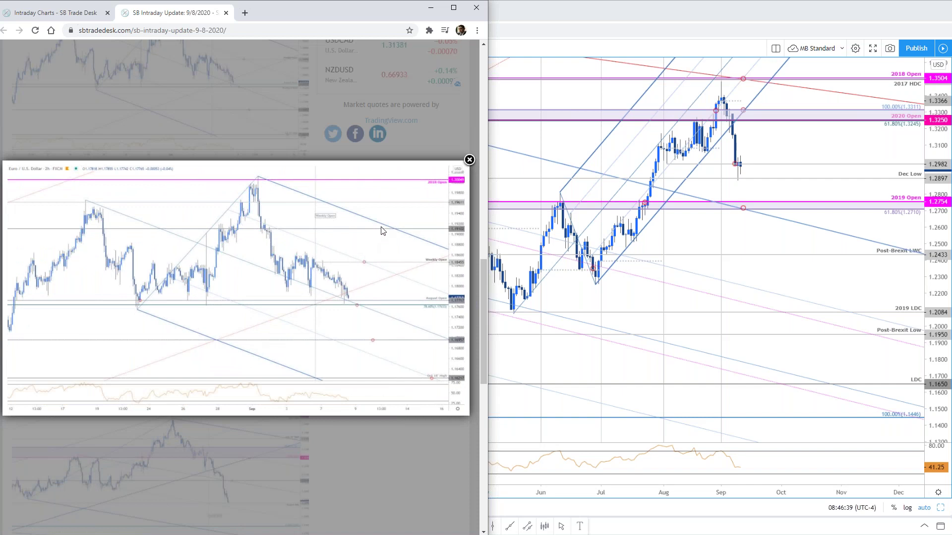
click(469, 160)
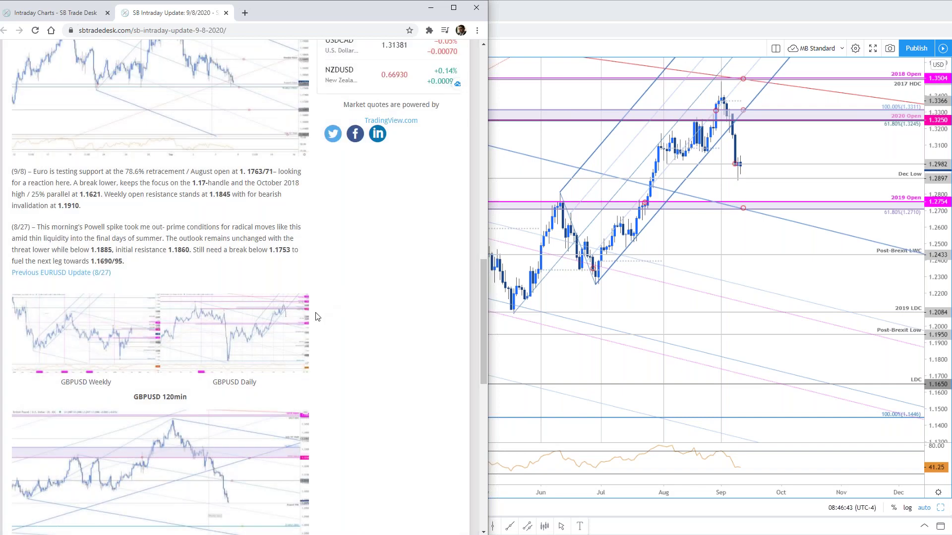
Review the update's GBPUSD section, enlarging the GBPUSD Daily chart and closing it
scroll(271, 346, down, 10)
scroll(272, 346, up, 9)
scroll(273, 350, up, 5)
scroll(273, 350, down, 8)
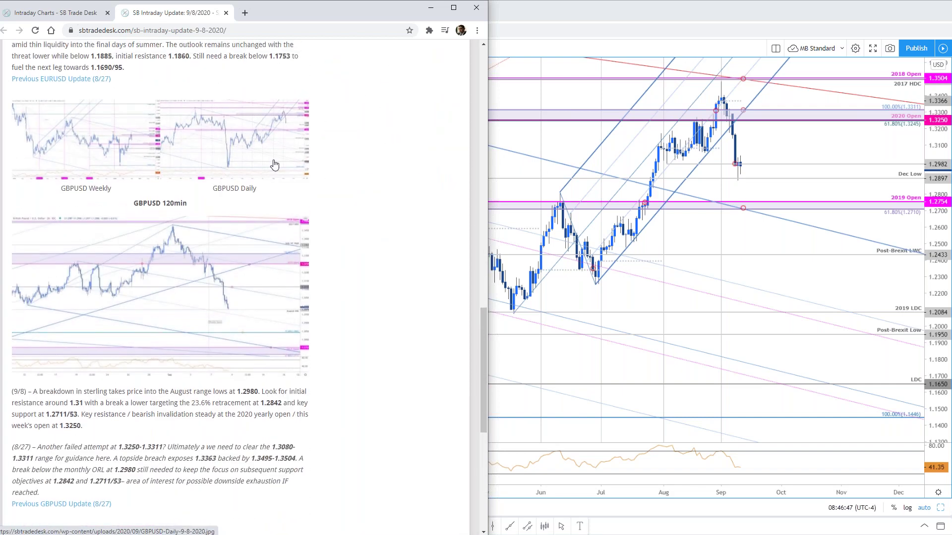
click(236, 288)
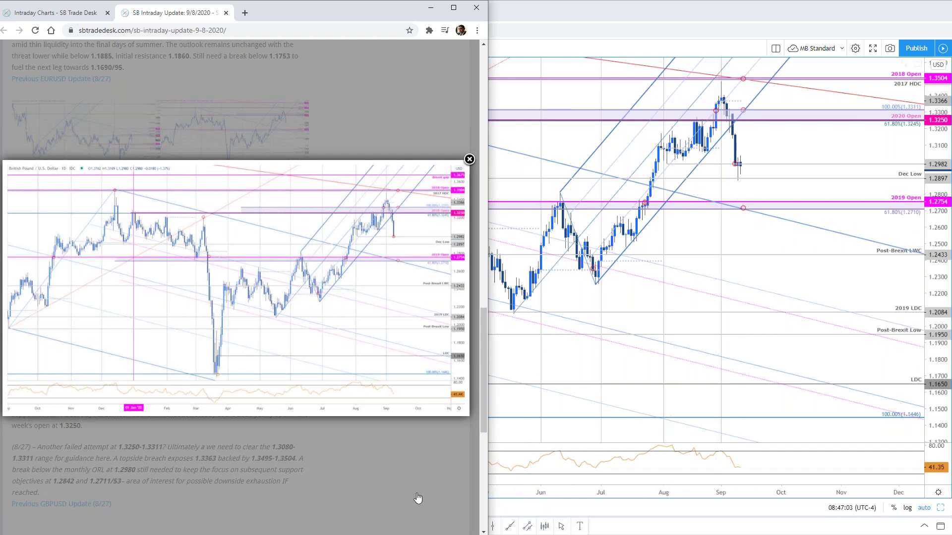
click(332, 429)
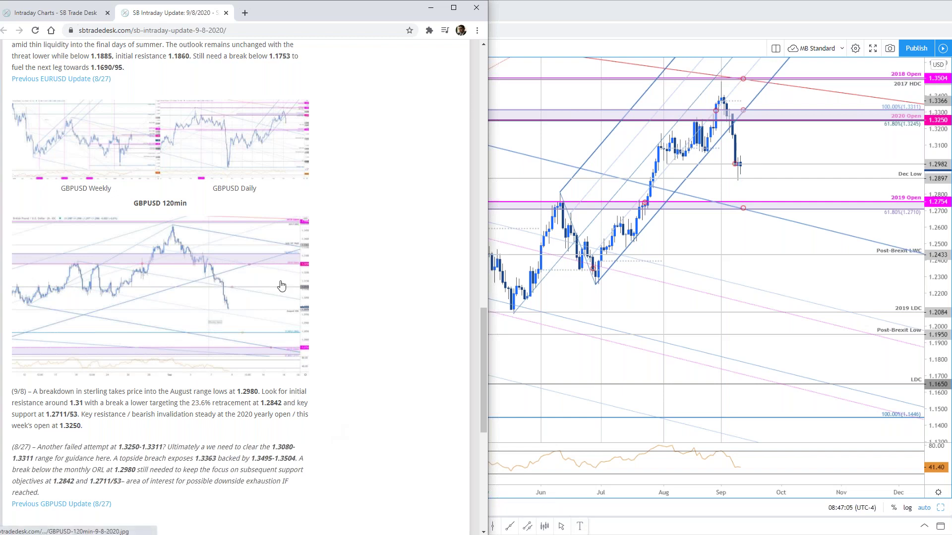
Return to TradingView and shift the daily GBPUSD chart so there is more empty space after the September candles
click(756, 137)
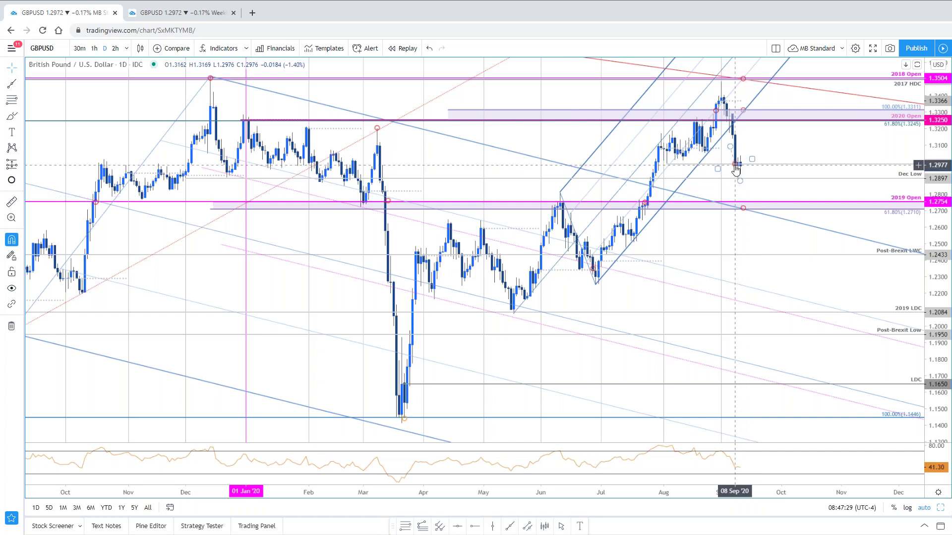
drag(736, 169, 825, 153)
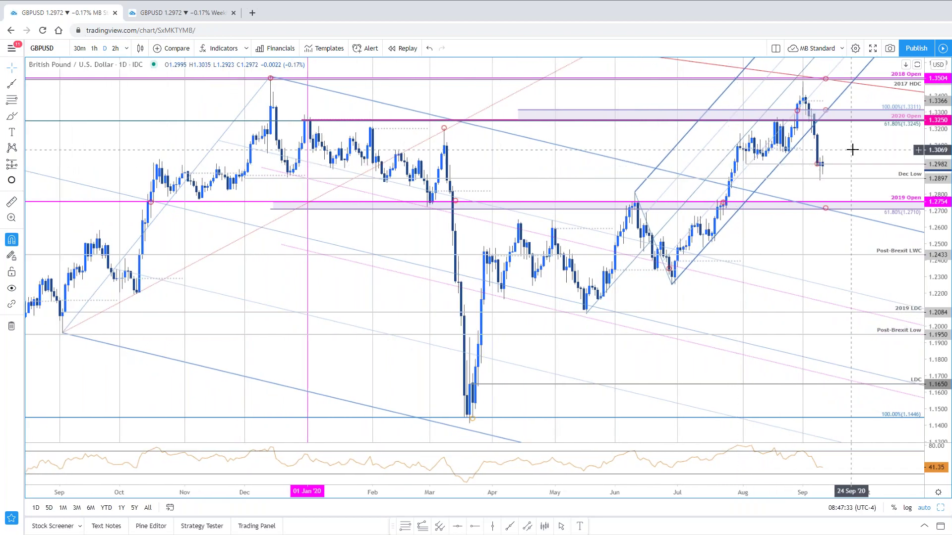
drag(730, 171, 653, 170)
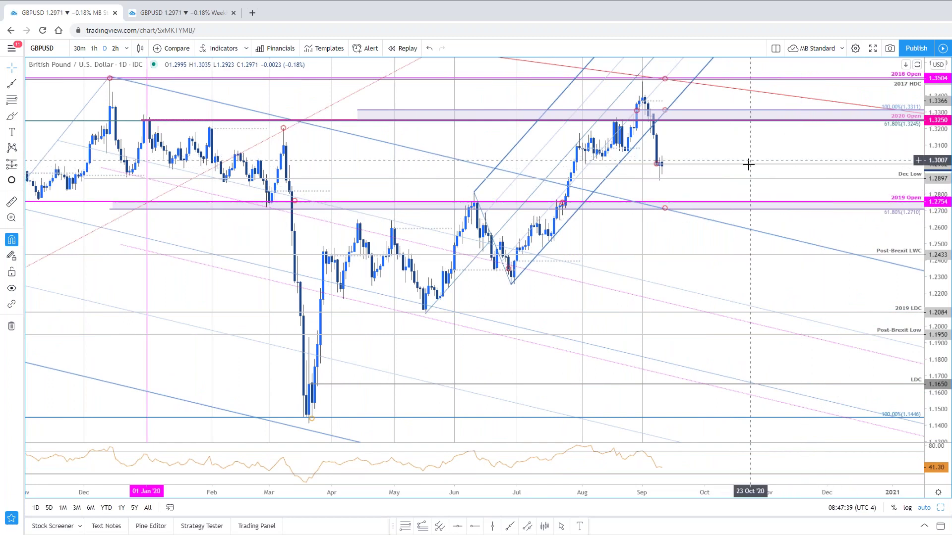
View the daily GBPUSD price as a Line chart and return the chart style to Candles
click(140, 48)
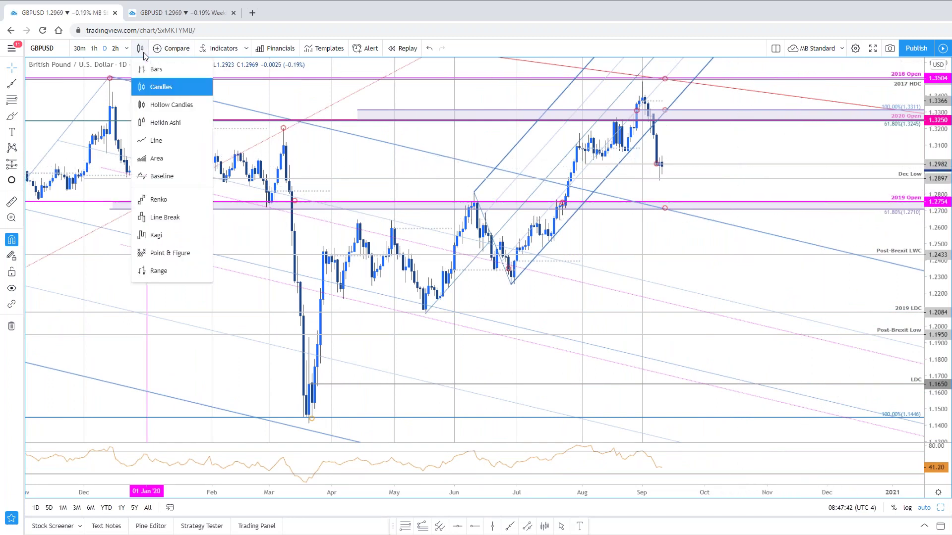
click(157, 141)
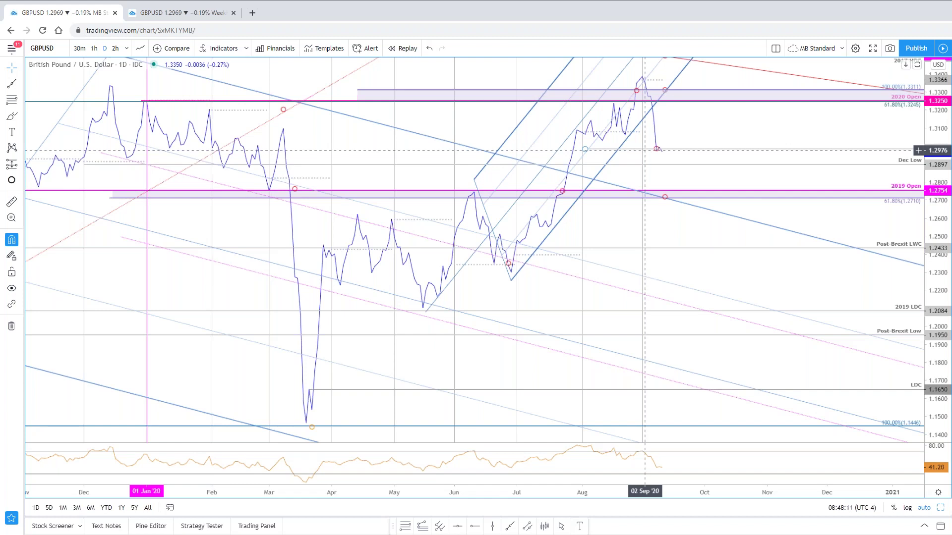
click(141, 48)
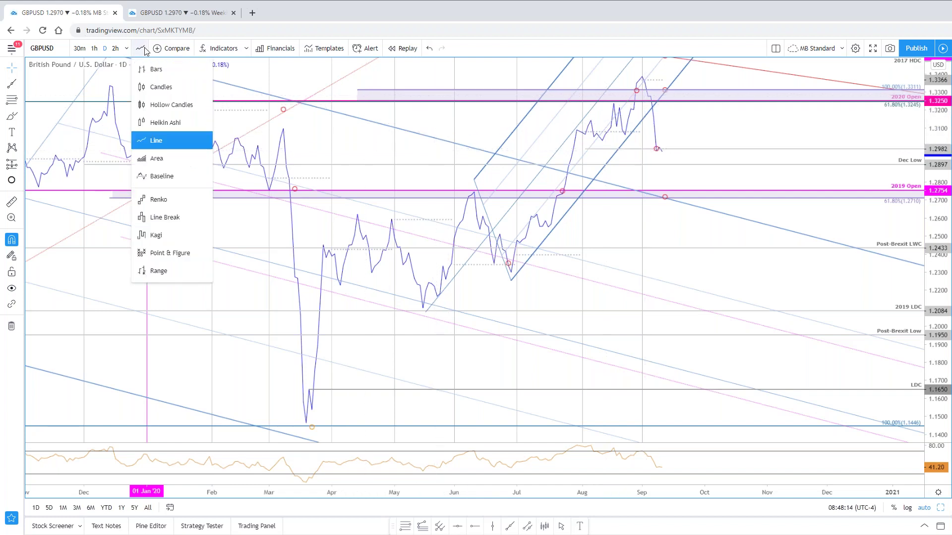
click(150, 87)
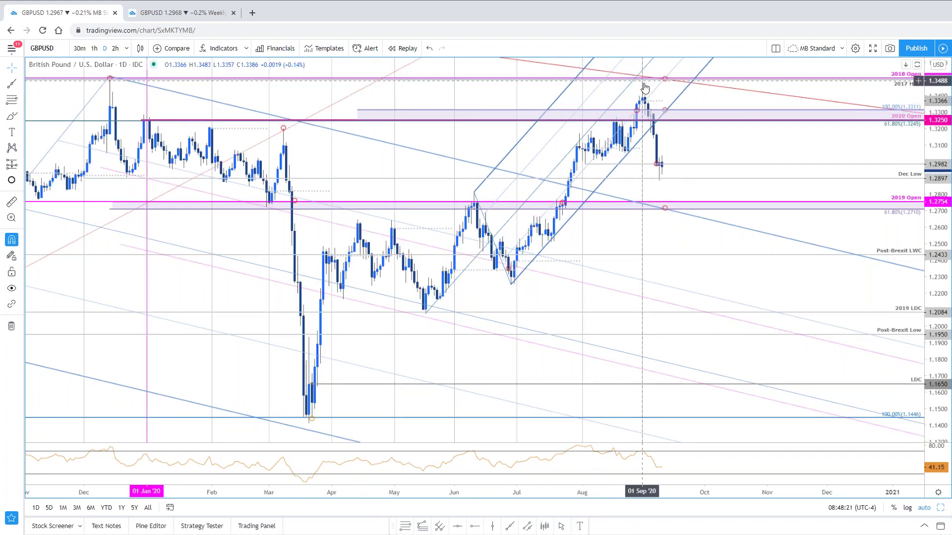
Draw a Fib Retracement on the daily GBPUSD chart from the 20 Mar '20 low at 1.1414 to the 01 Sep '20 high at 1.3483
click(714, 120)
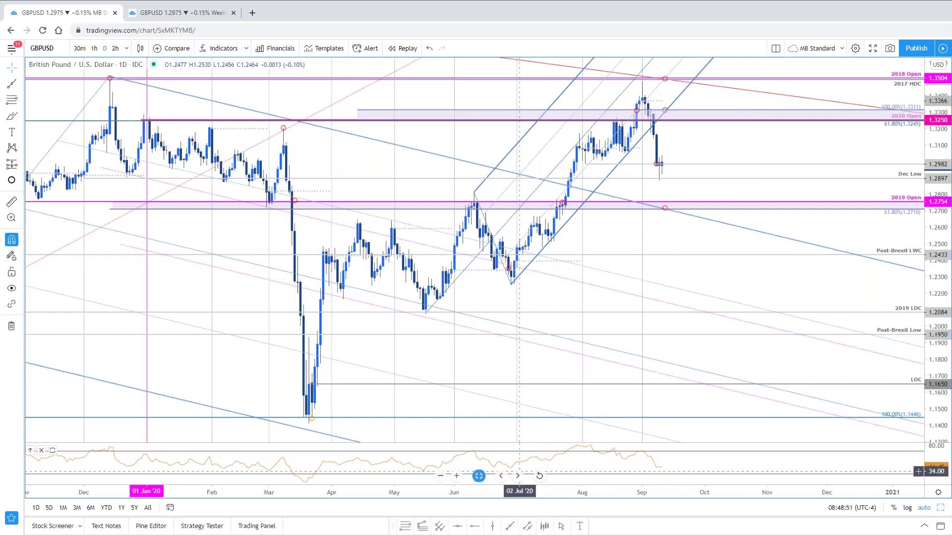
click(411, 527)
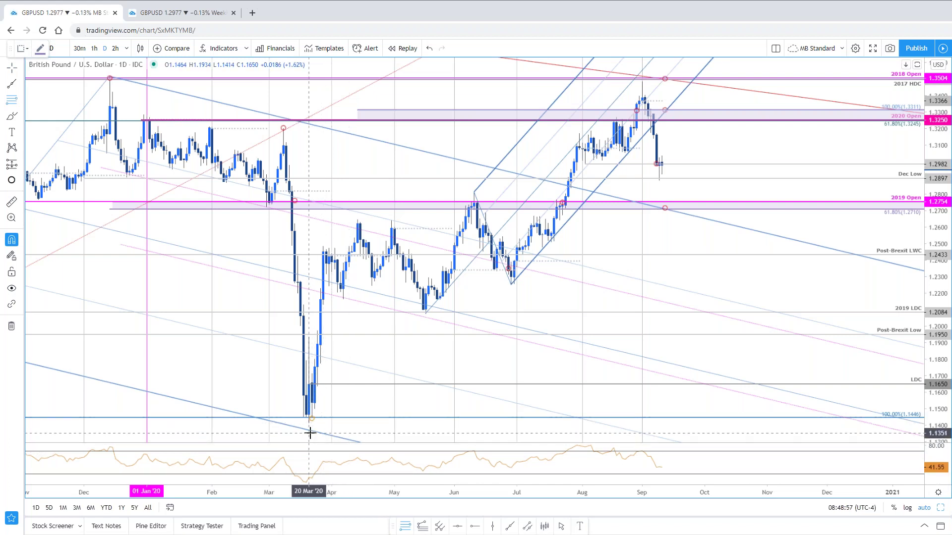
click(309, 432)
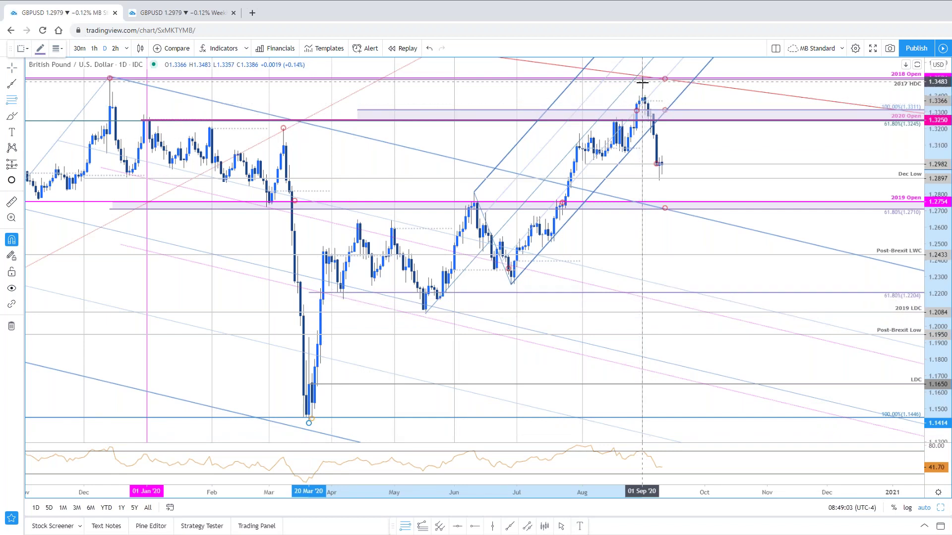
click(641, 83)
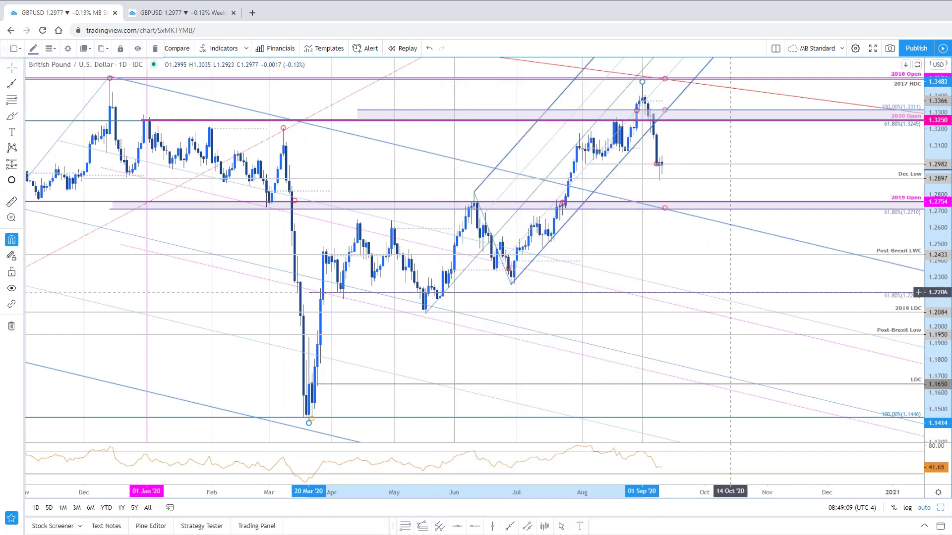
Enable the 0.382 level on the new March-to-September Fib Retracement
double_click(730, 292)
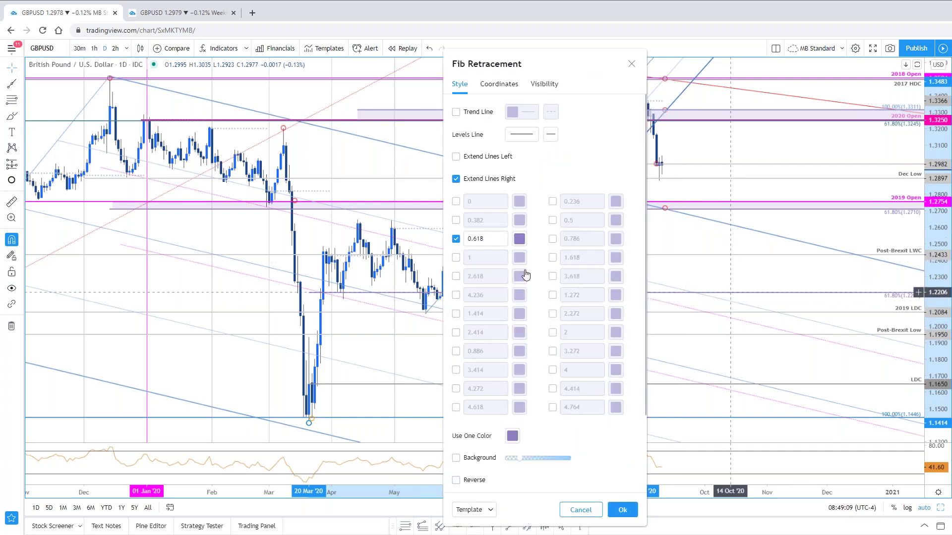
click(456, 221)
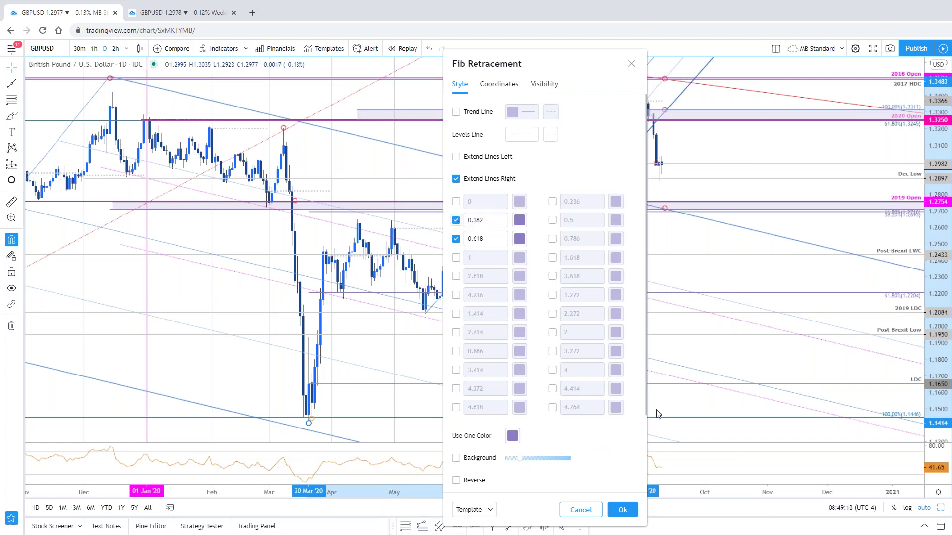
click(622, 509)
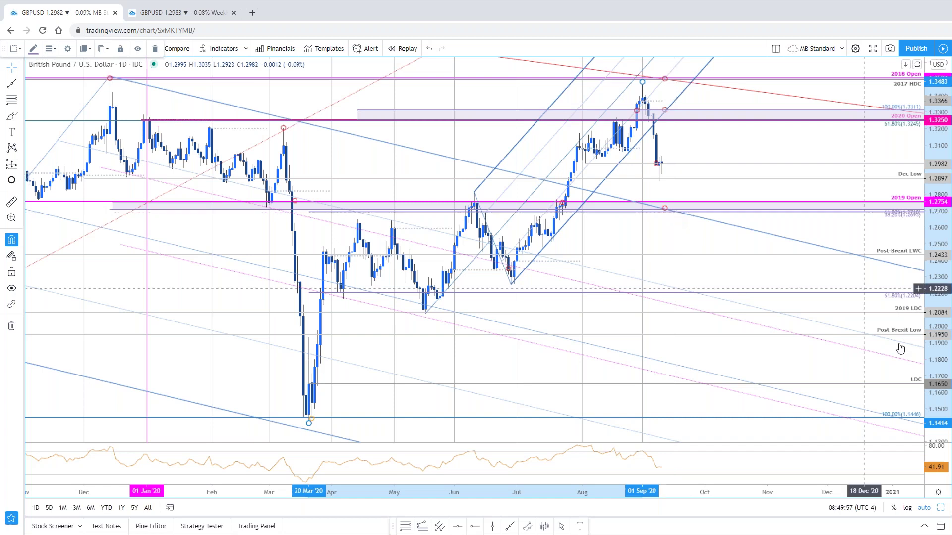
Show the 2-hour GBPUSD chart full size, with the price range reaching from the 2018 Open down to the 2019 Open
click(940, 508)
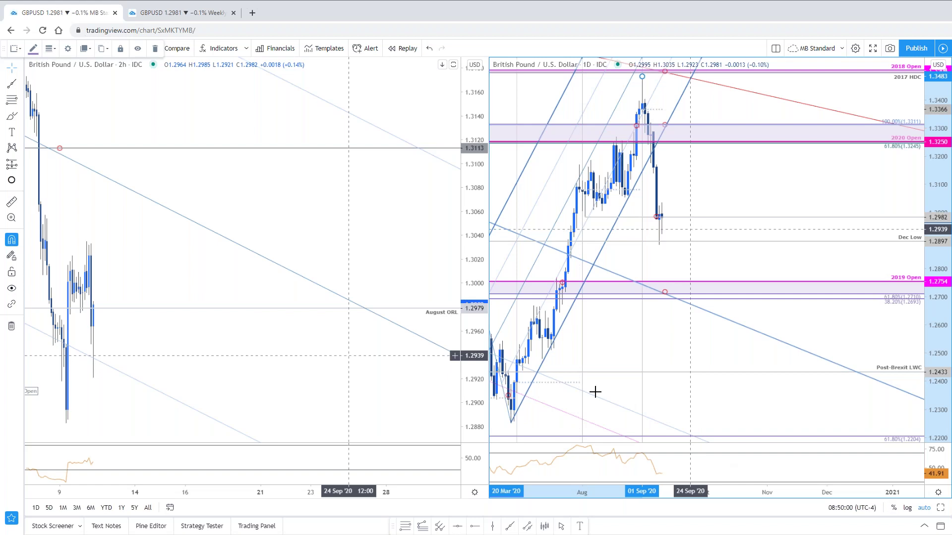
click(942, 508)
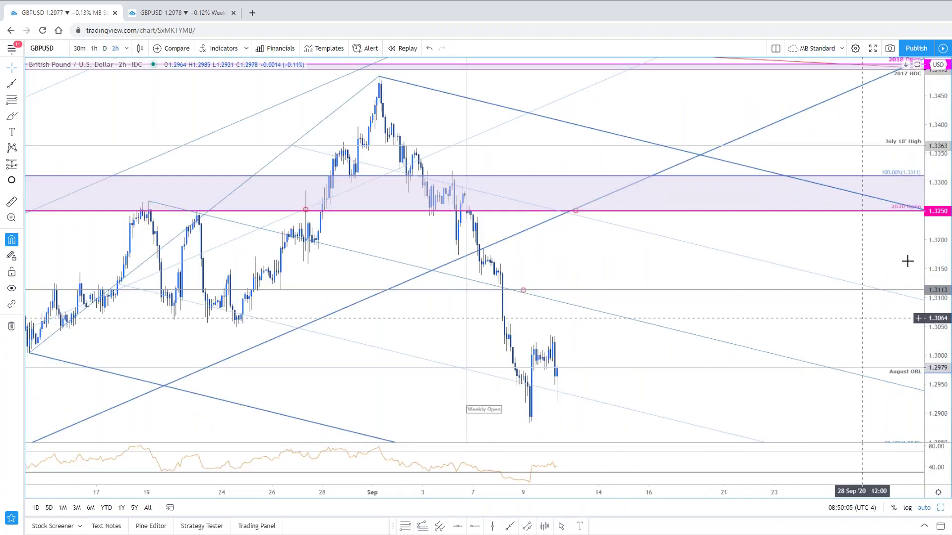
drag(937, 304, 917, 282)
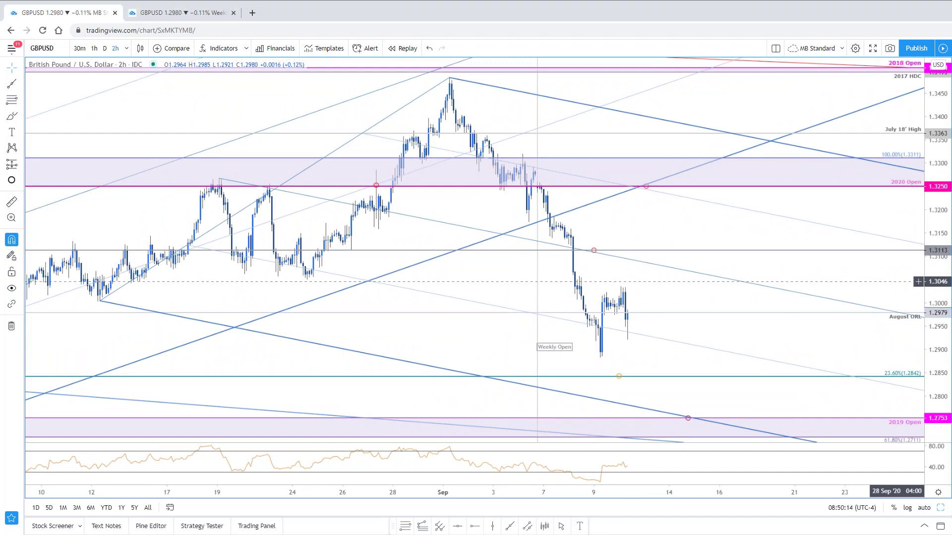
Switch to the SB Trade Desk update, enlarge its GBPUSD 120min chart, and return to TradingView's 2-hour chart with a wider price range
key(alt+Tab)
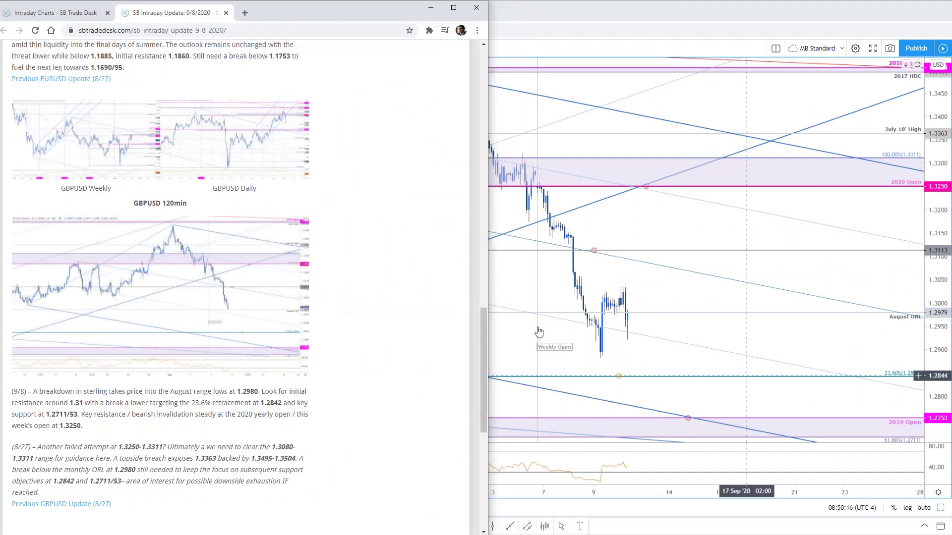
click(152, 332)
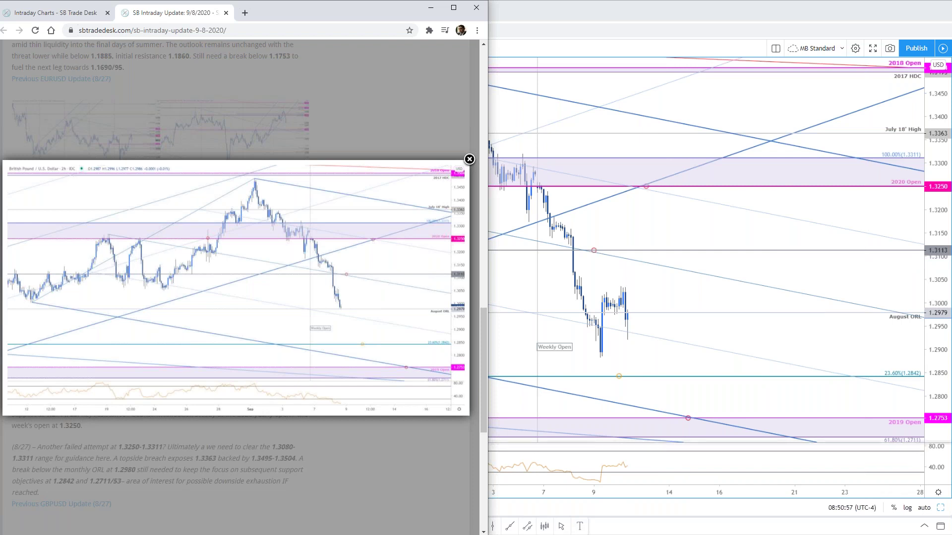
click(943, 404)
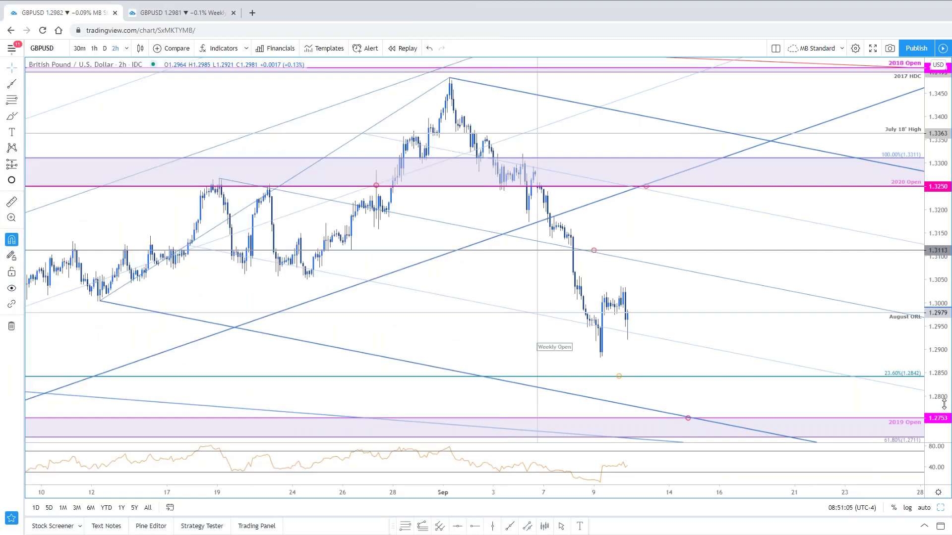
drag(943, 404, 945, 416)
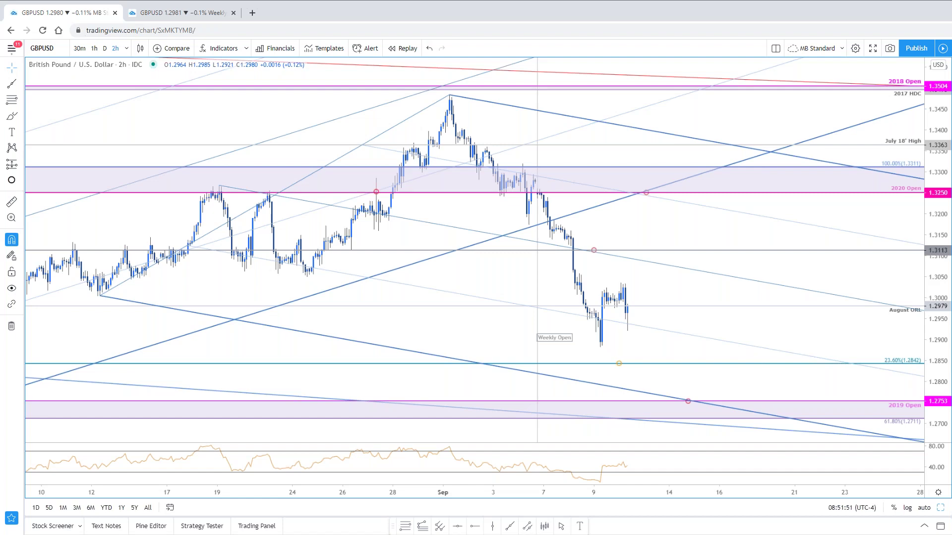
Load USDJPY, review its weekly chart, and return to the split 2-hour and daily layout
key(space)
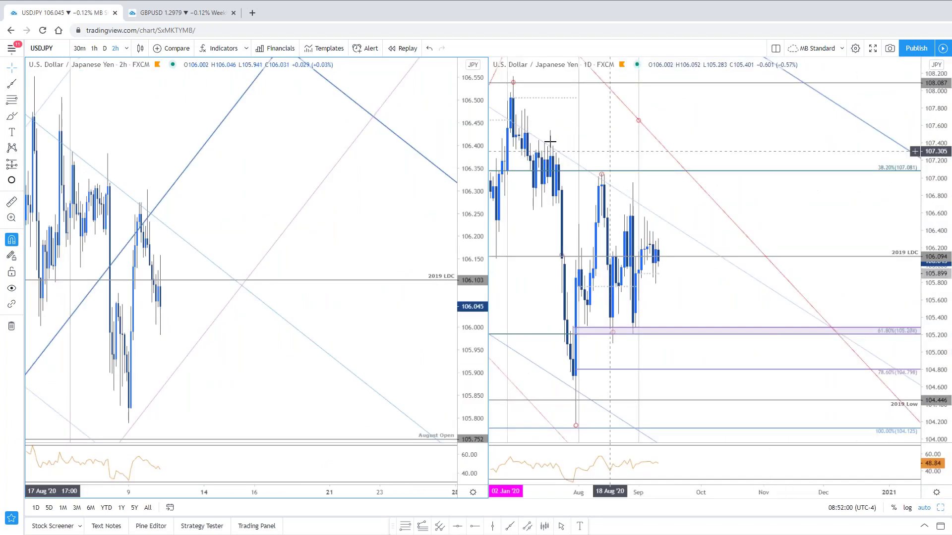
click(149, 20)
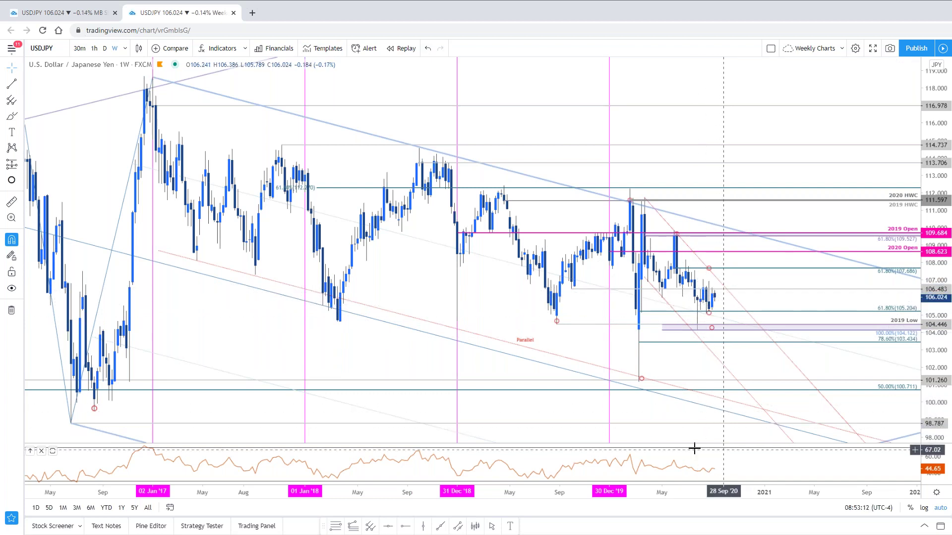
click(100, 18)
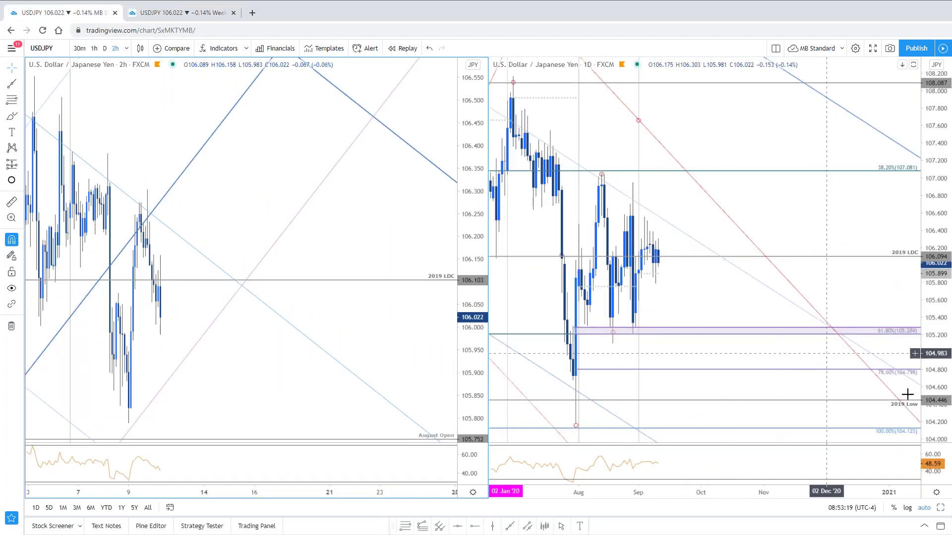
Examine the daily USDJPY chart at full size and restore the split layout
click(941, 508)
click(941, 507)
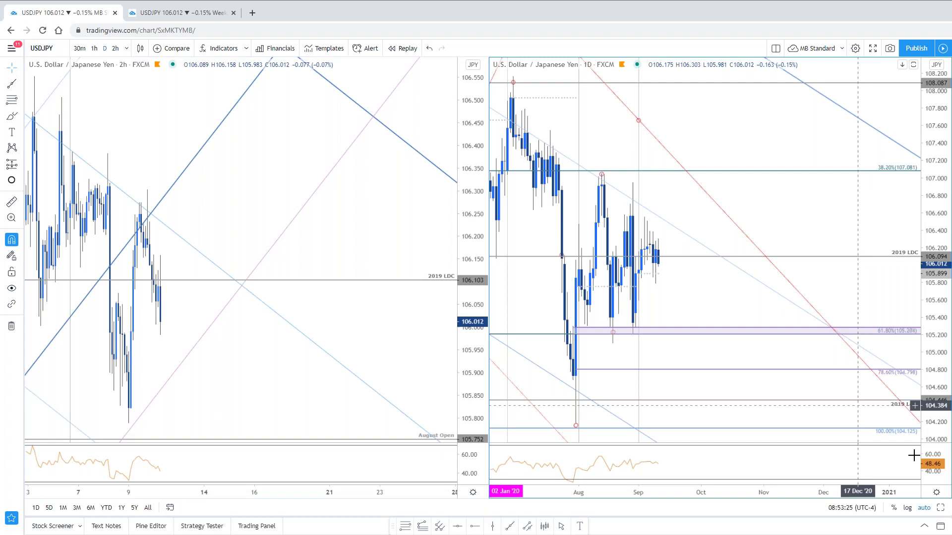
click(940, 507)
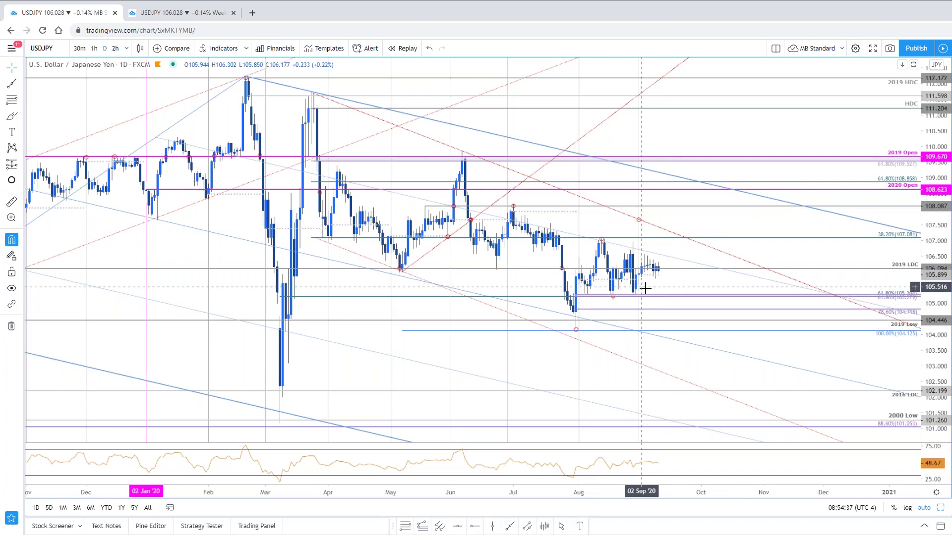
click(943, 508)
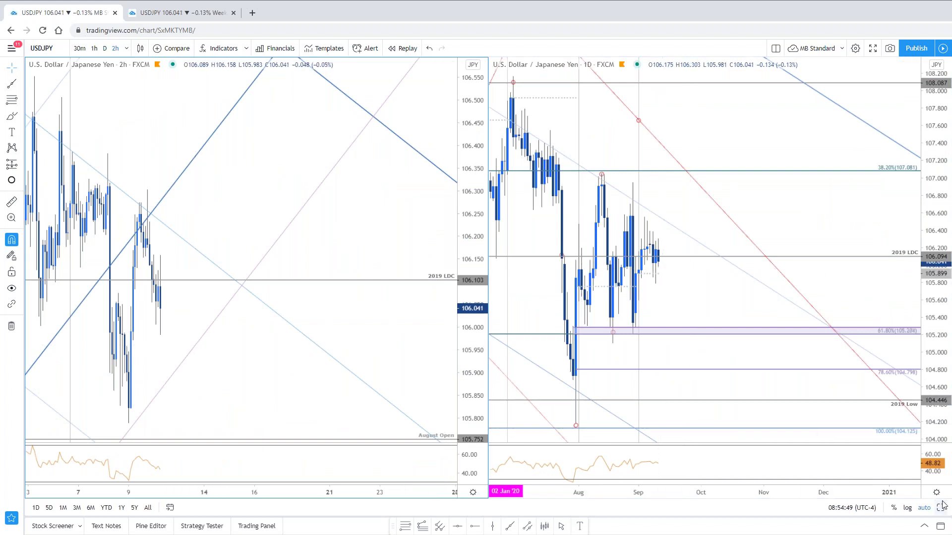
Show the 2-hour USDJPY chart full size, covering late July to mid-September and prices from about 104.000 to 107.600
click(941, 509)
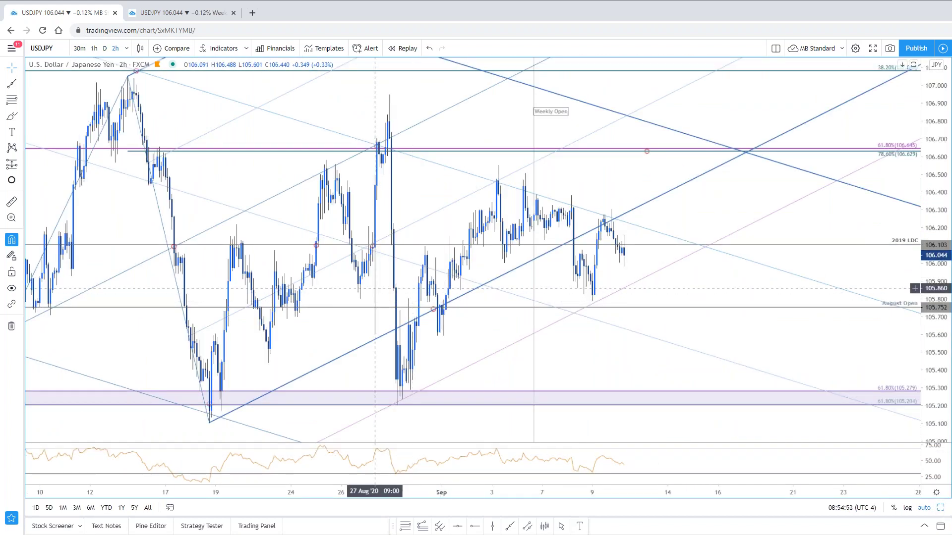
scroll(375, 288, down, 5)
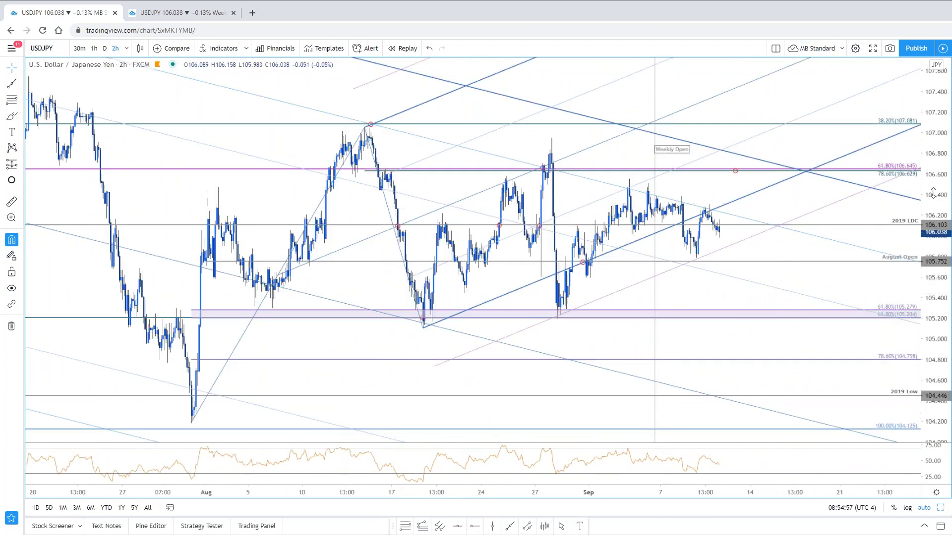
drag(934, 200, 927, 216)
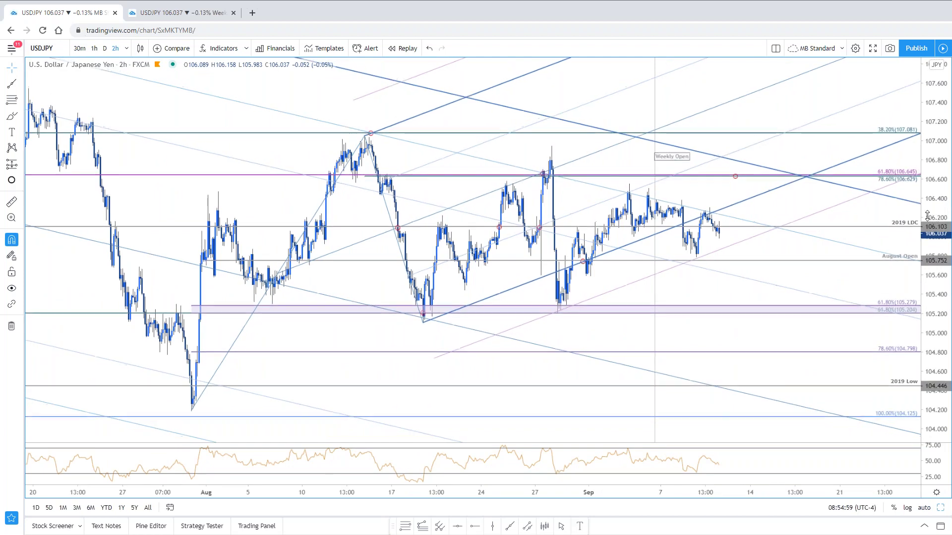
scroll(782, 257, up, 3)
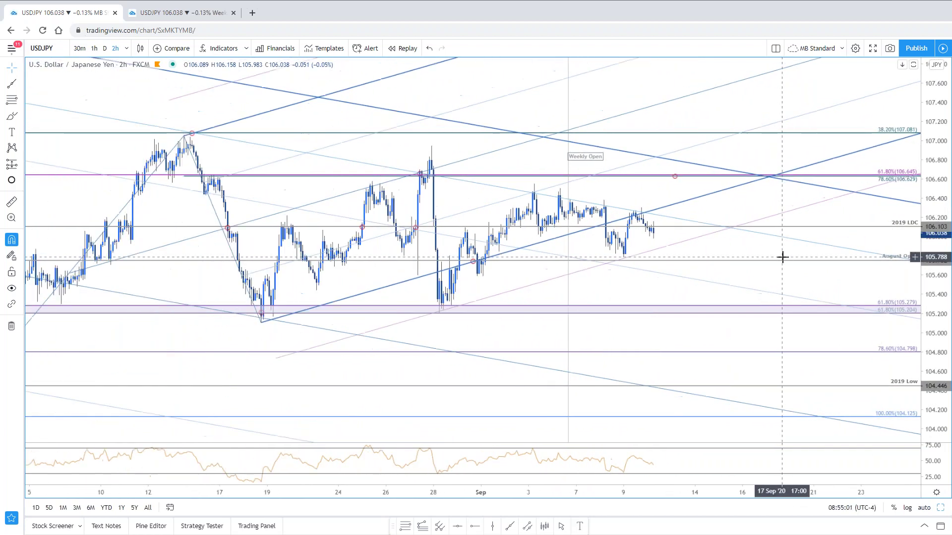
scroll(782, 258, down, 3)
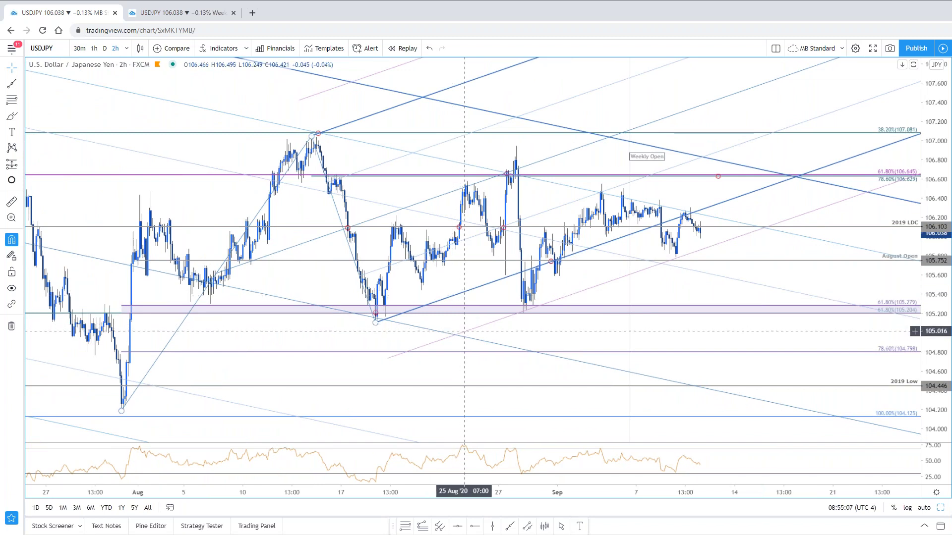
Check the style settings of the ascending Pitchfork anchored at the 30 Jul '20 low on the 2-hour USDJPY chart
right_click(465, 333)
mouse_move(465, 336)
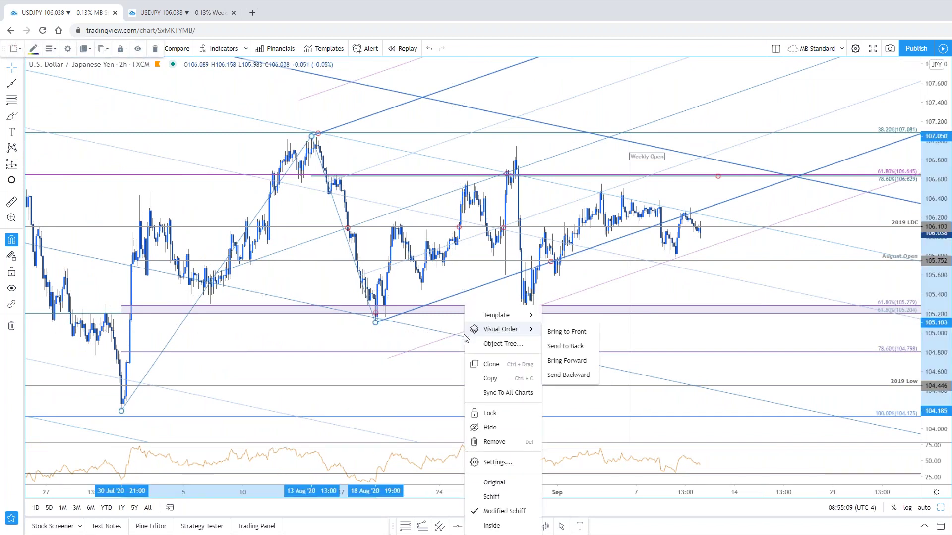
key(Escape)
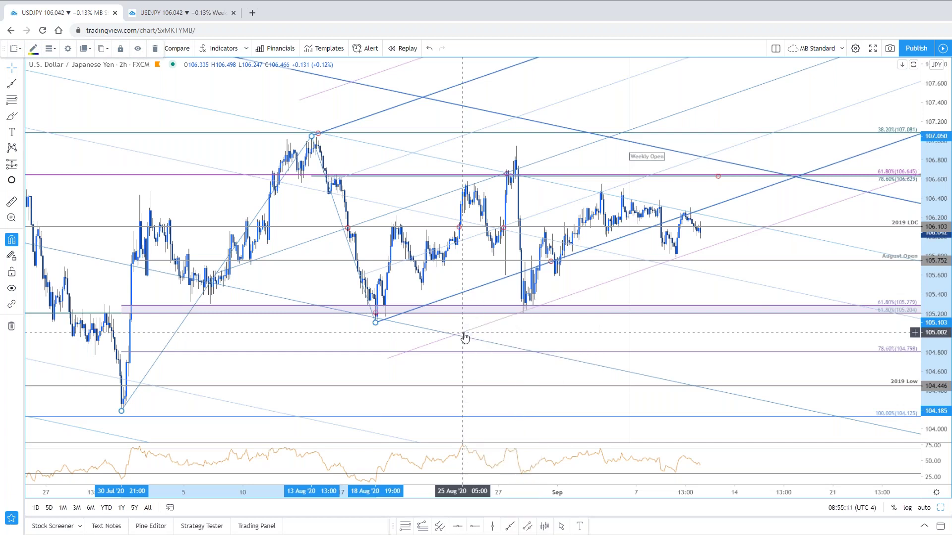
double_click(464, 336)
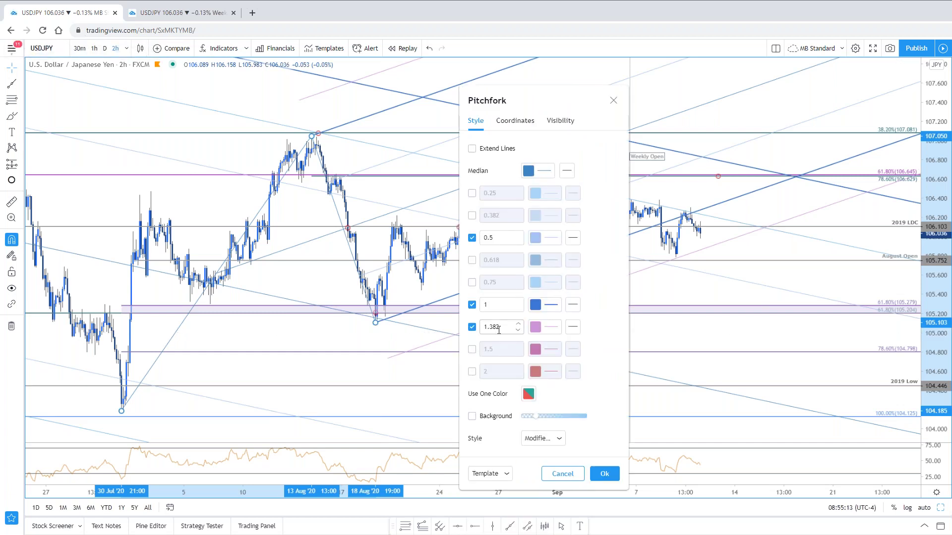
click(594, 472)
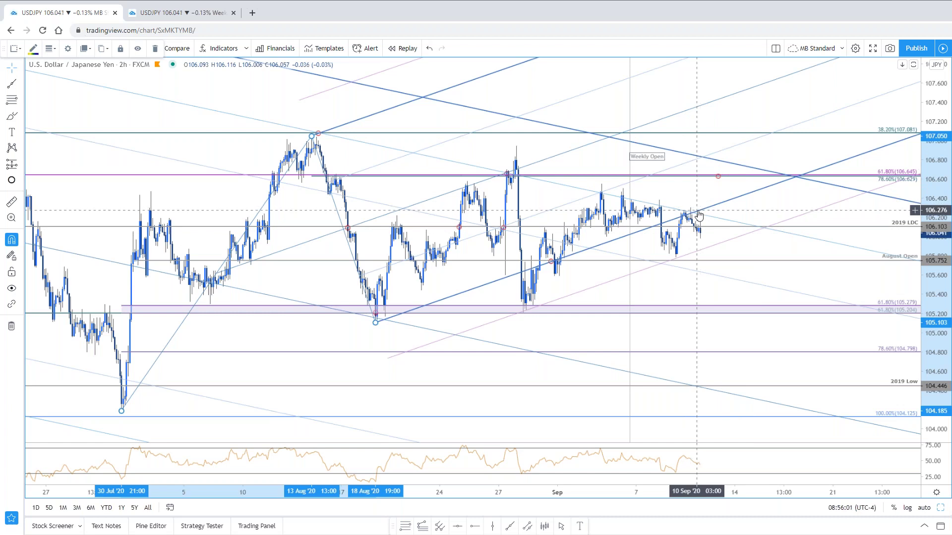
Remove the ascending Pitchfork from the 2-hour USDJPY chart and undo the removal
key(Delete)
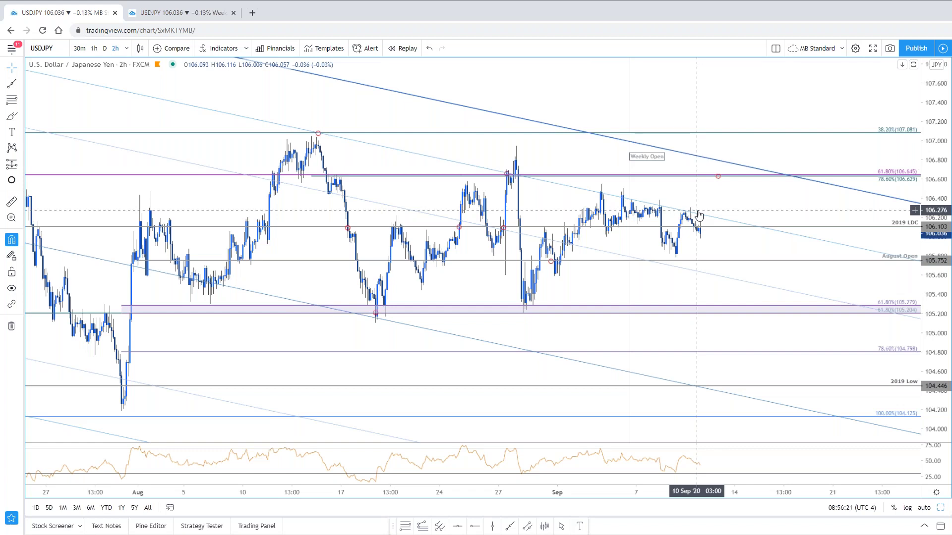
key(ctrl+z)
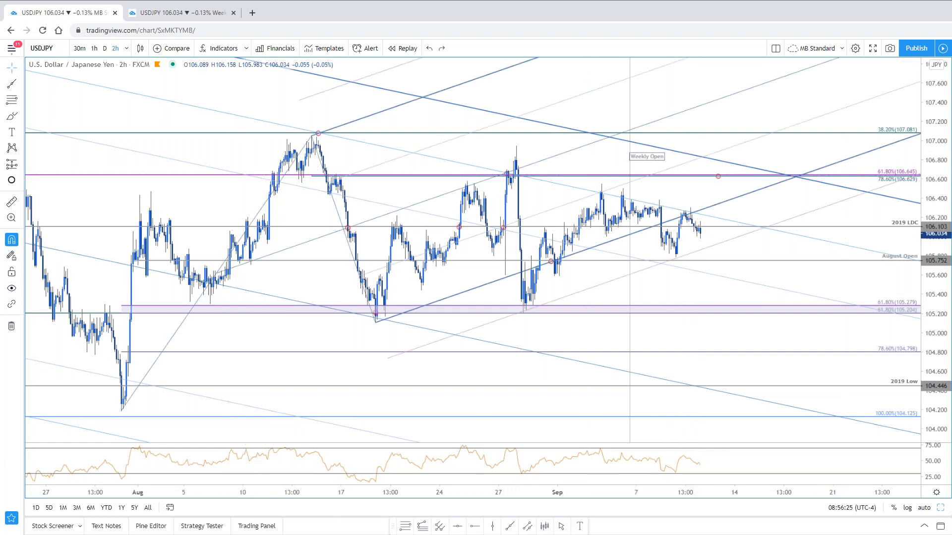
Load USDCAD in the split 2-hour and daily layout, review its weekly chart, and return to the split layout
key(space)
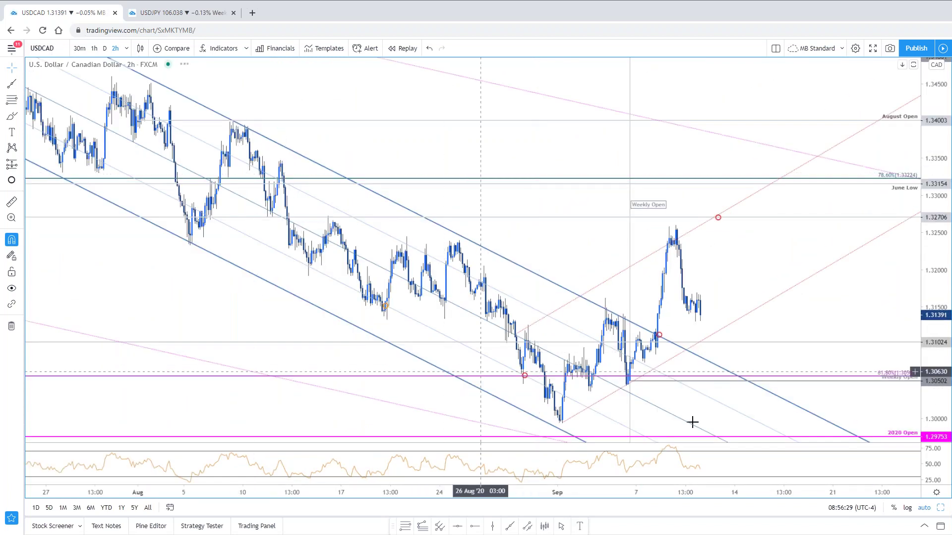
click(940, 508)
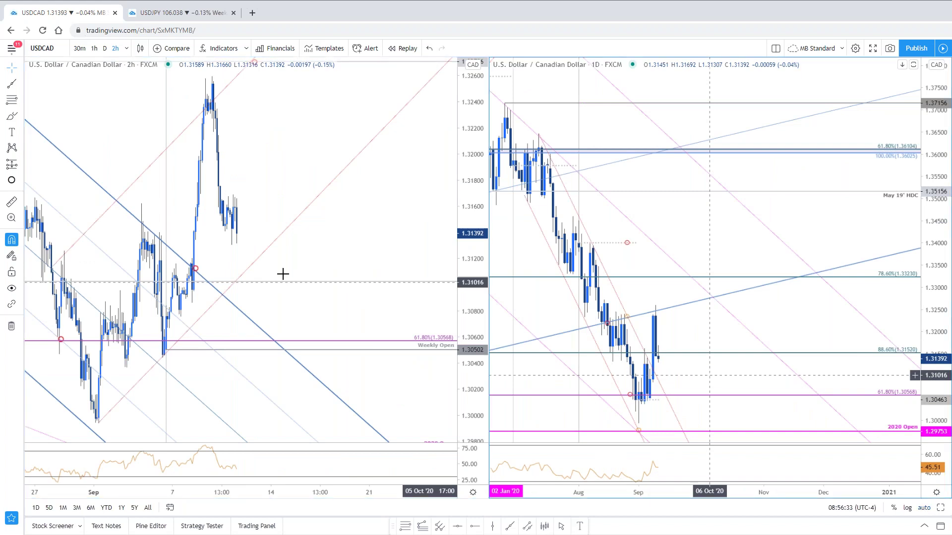
click(191, 14)
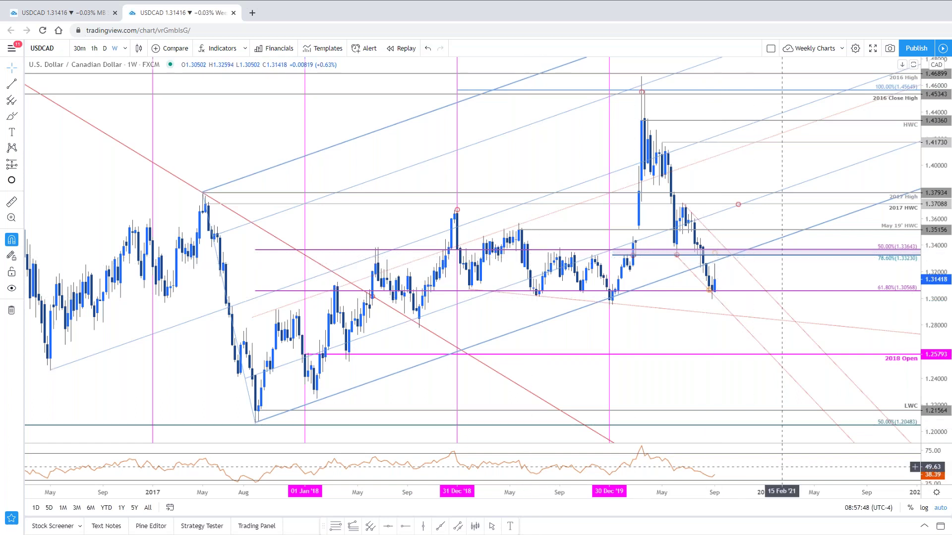
click(60, 15)
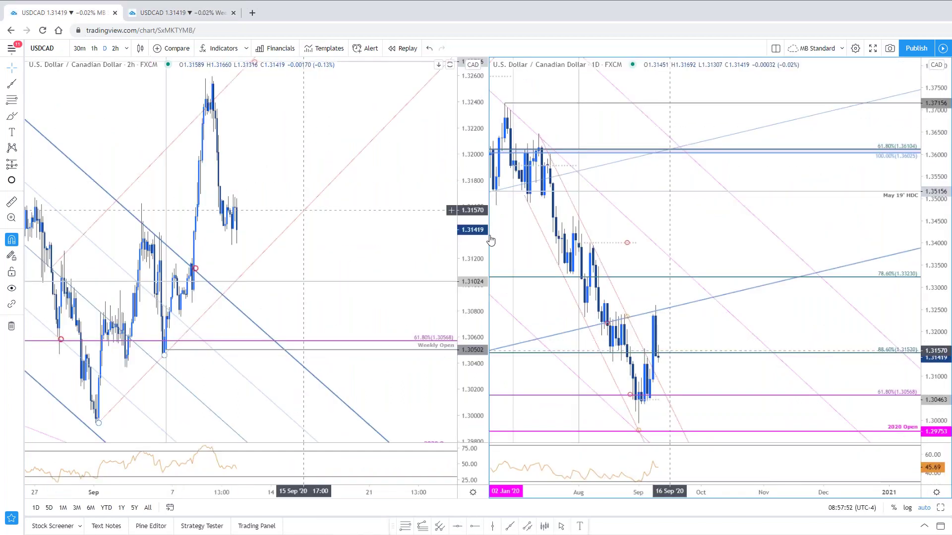
Show the daily USDCAD chart full size and examine price history back to 2018 and the early September low near the 2020 Open
drag(844, 392, 905, 458)
click(939, 509)
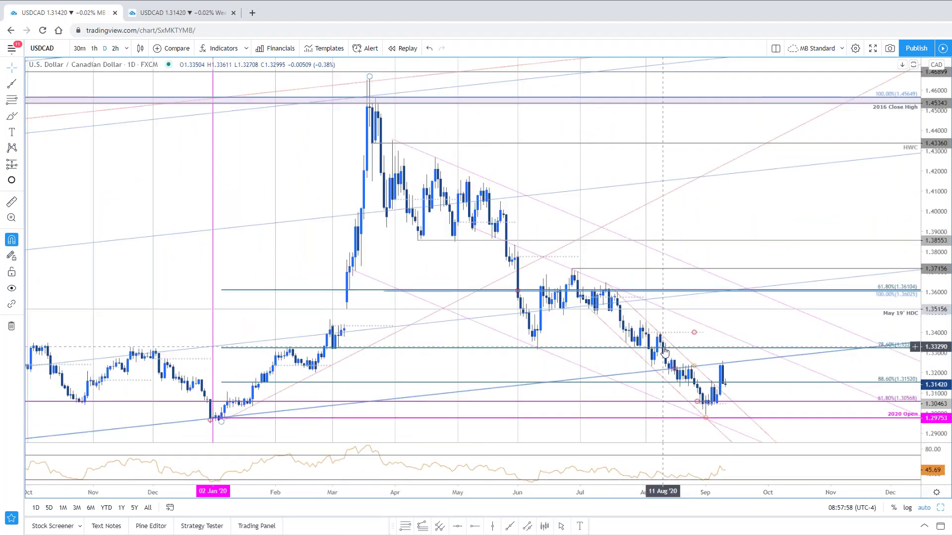
scroll(664, 352, down, 5)
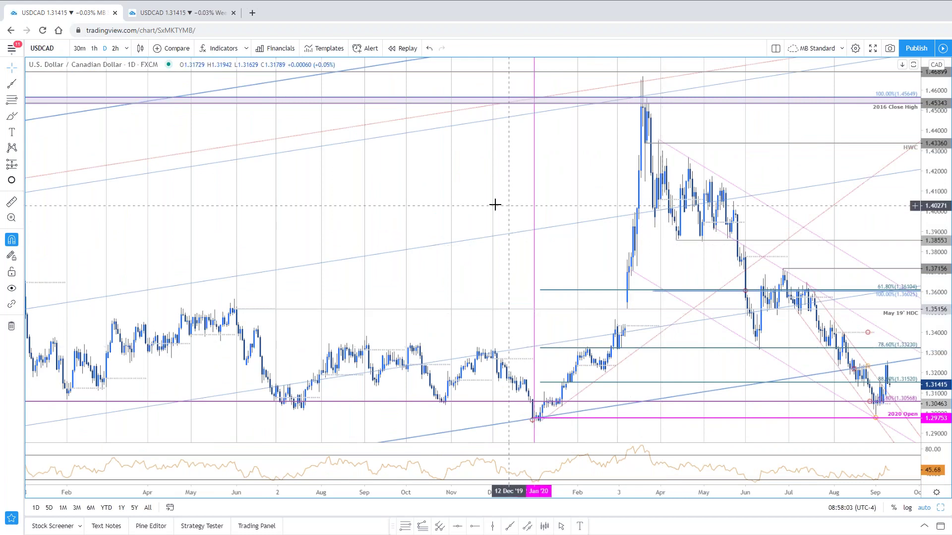
scroll(392, 202, right, 3)
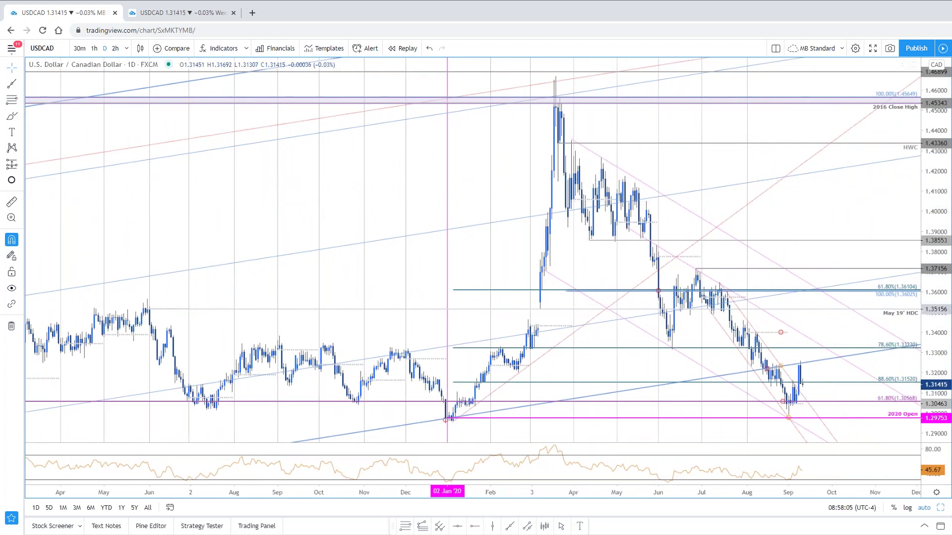
drag(934, 192, 771, 151)
scroll(771, 151, down, 5)
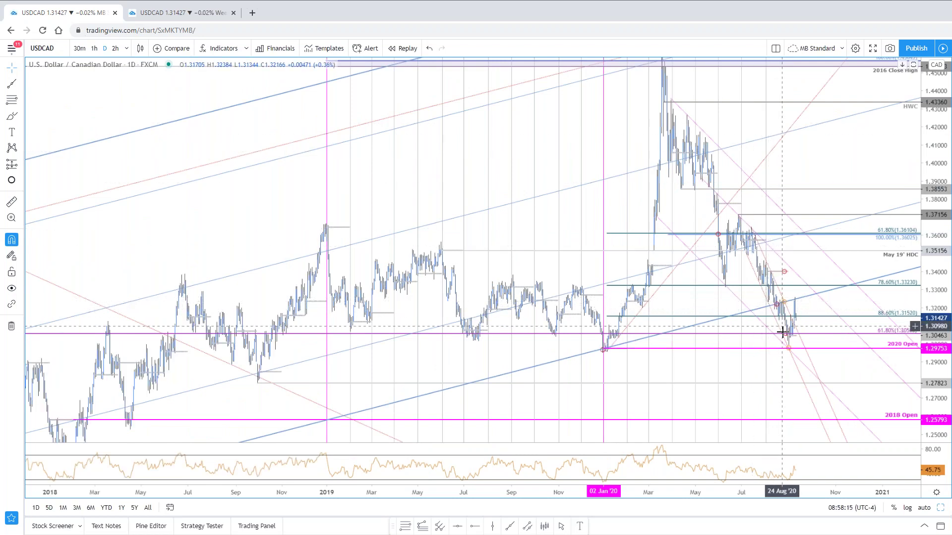
scroll(790, 342, up, 3)
scroll(791, 342, up, 3)
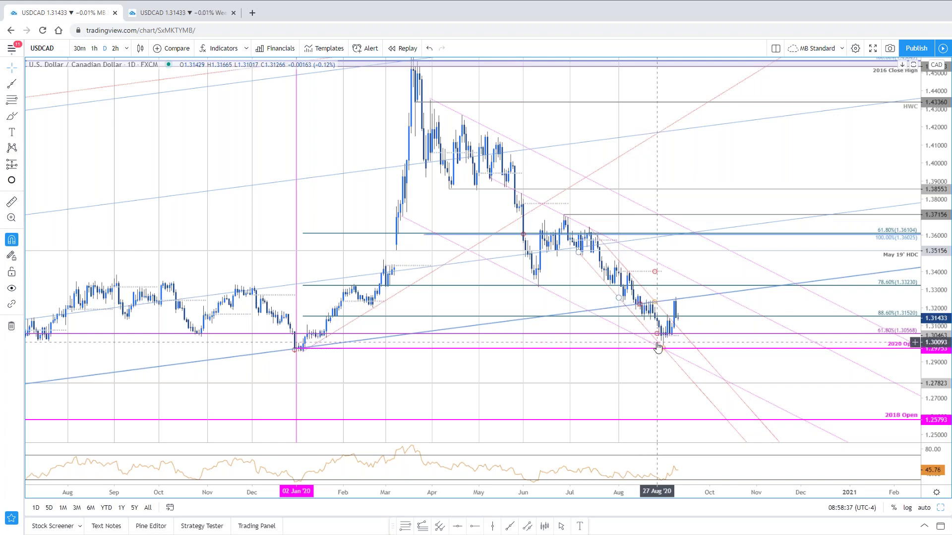
click(495, 527)
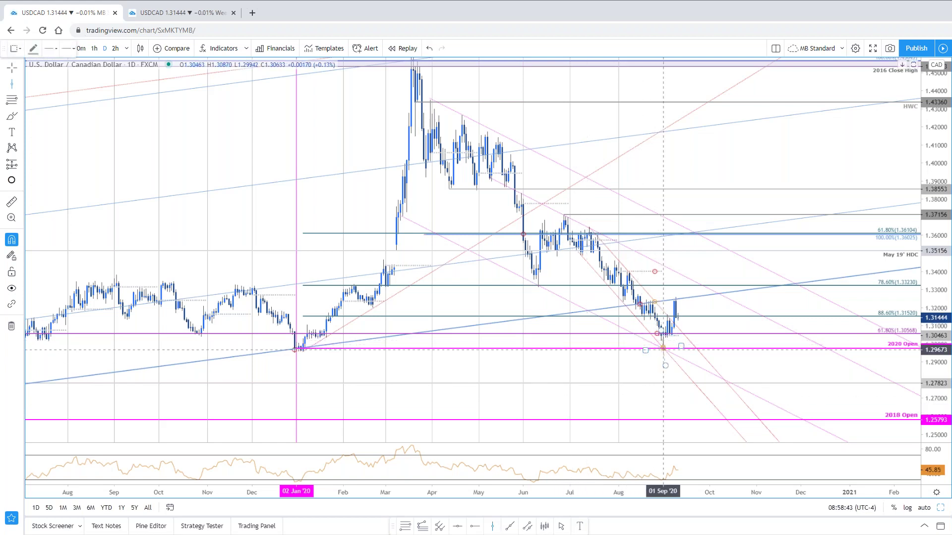
key(Escape)
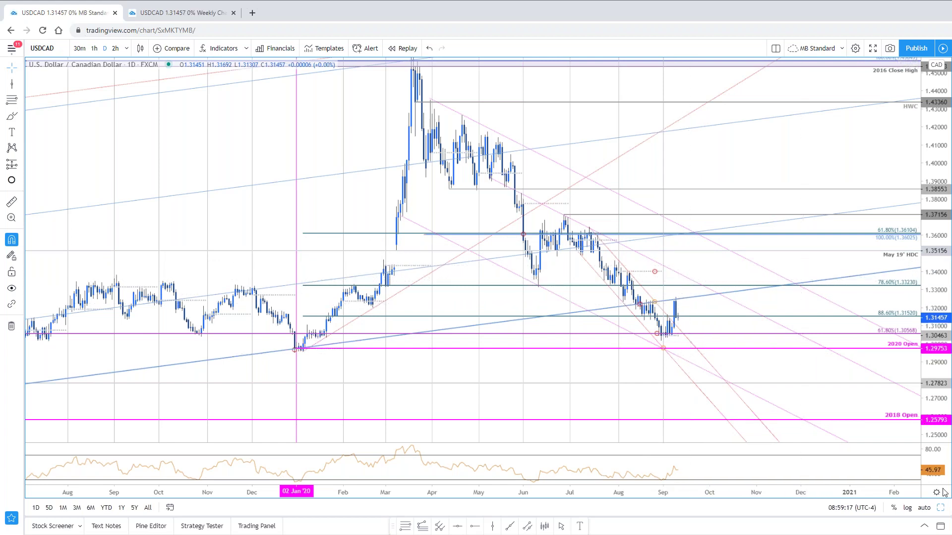
Show the 2-hour USDCAD chart full size and shift the upper line of the ascending red channel slightly higher
click(943, 507)
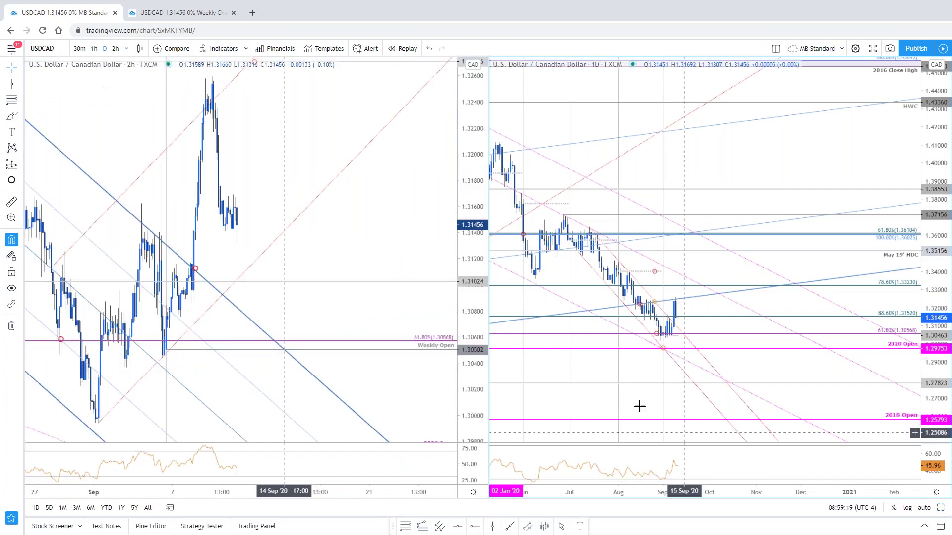
click(941, 508)
click(941, 509)
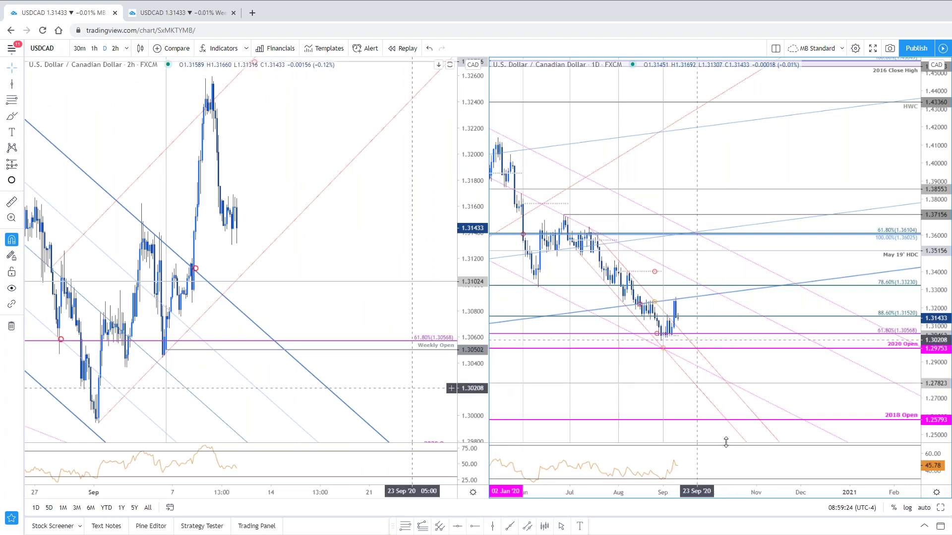
click(942, 509)
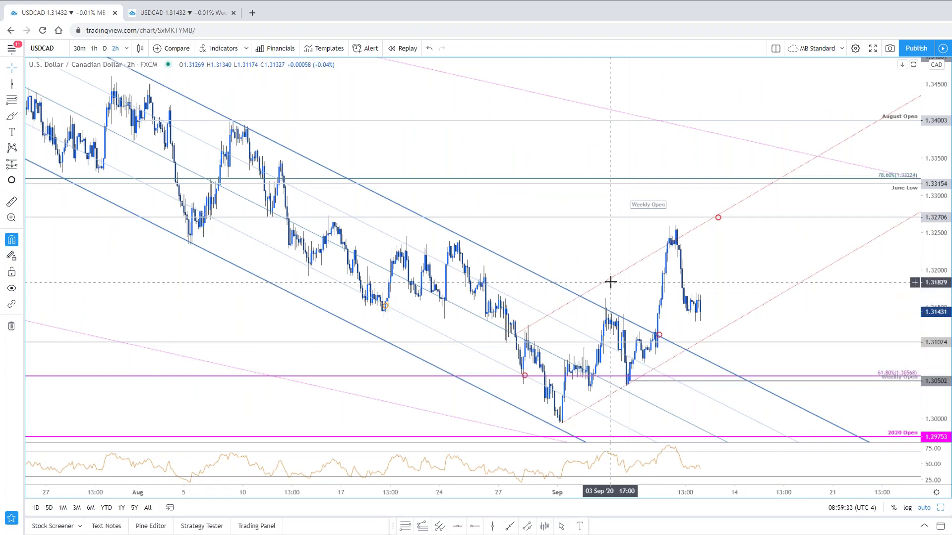
drag(611, 283, 610, 276)
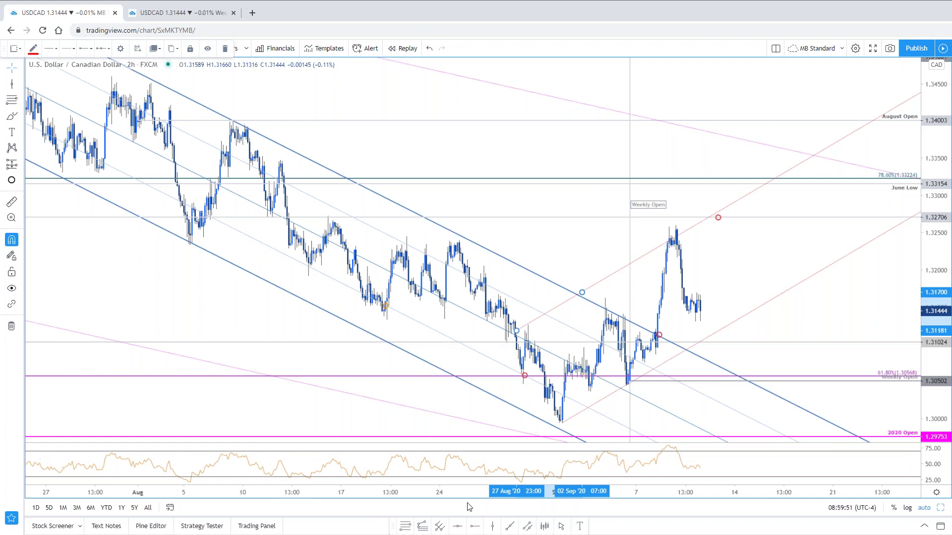
Draw a Fibonacci retracement on the 2-hour USDCAD chart from the 01 Sep '20 low at 1.29942 to the 09 Sep '20 high at 1.32557
click(404, 527)
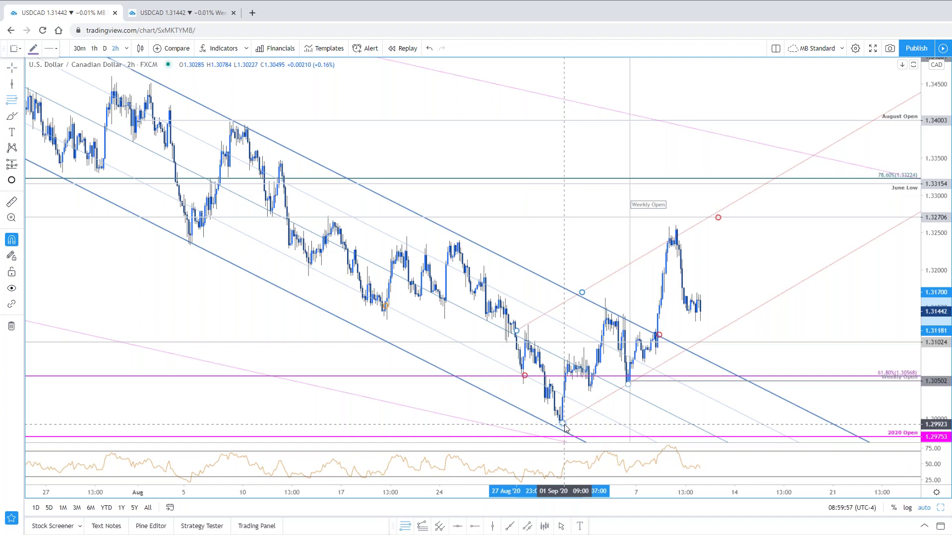
key(alt+f)
click(561, 423)
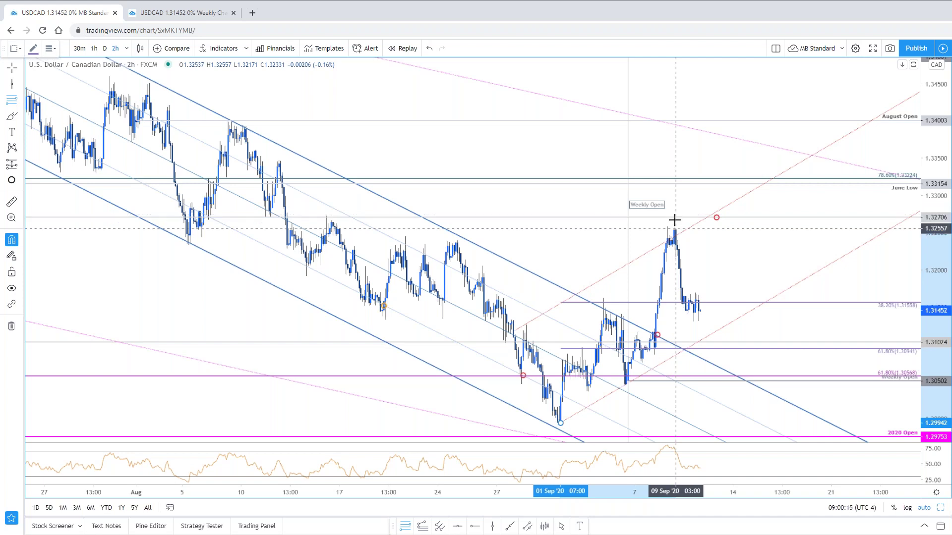
click(674, 221)
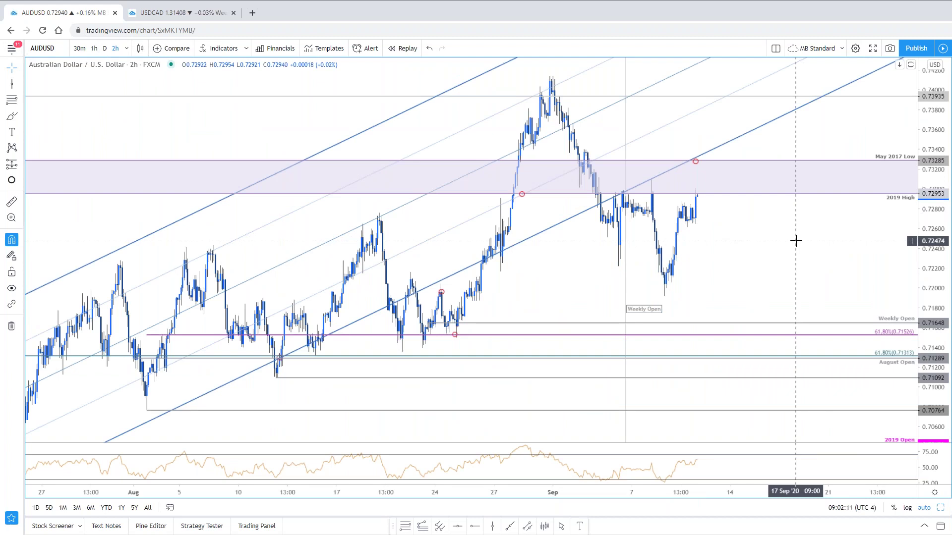
Review the 2-hour AUDUSD chart, return to the split 2-hour and daily layout, and step through NZDUSD to XAUUSD
scroll(795, 238, up, 4)
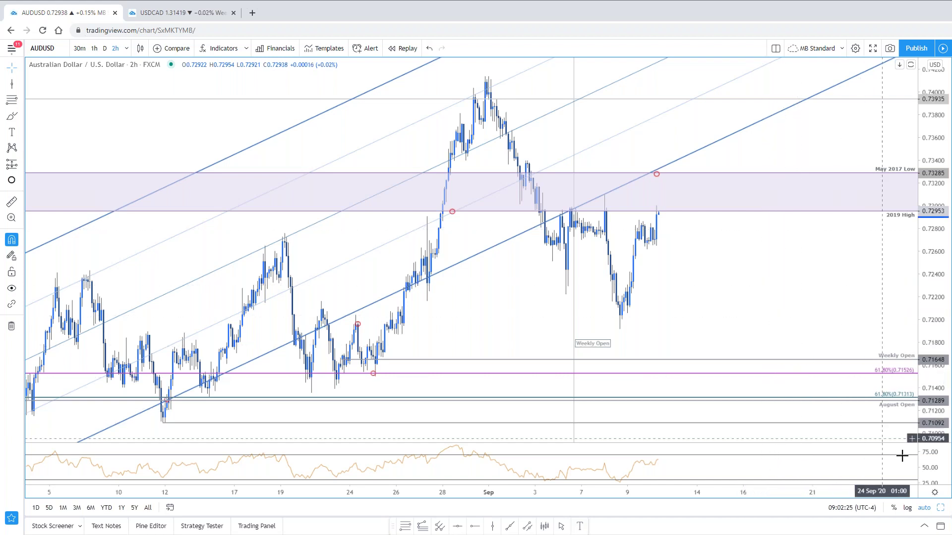
click(940, 508)
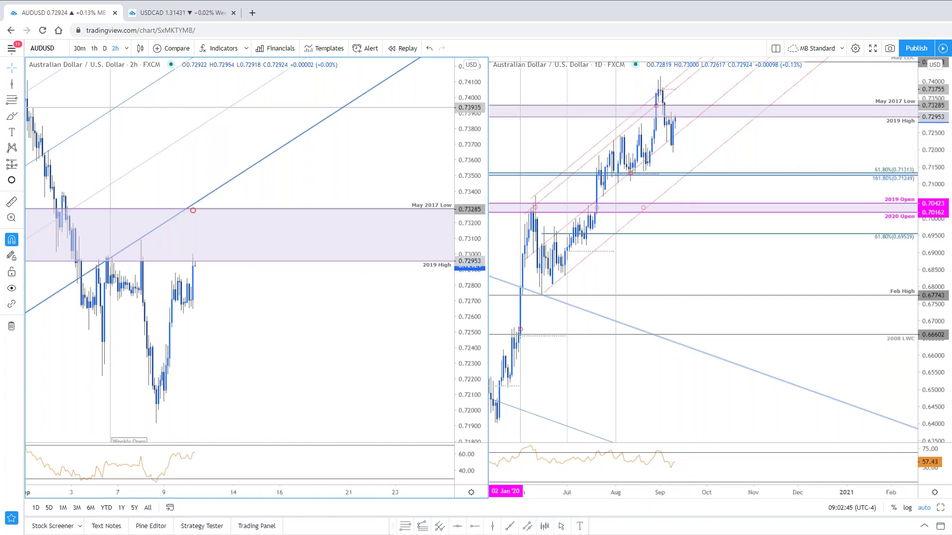
key(Down)
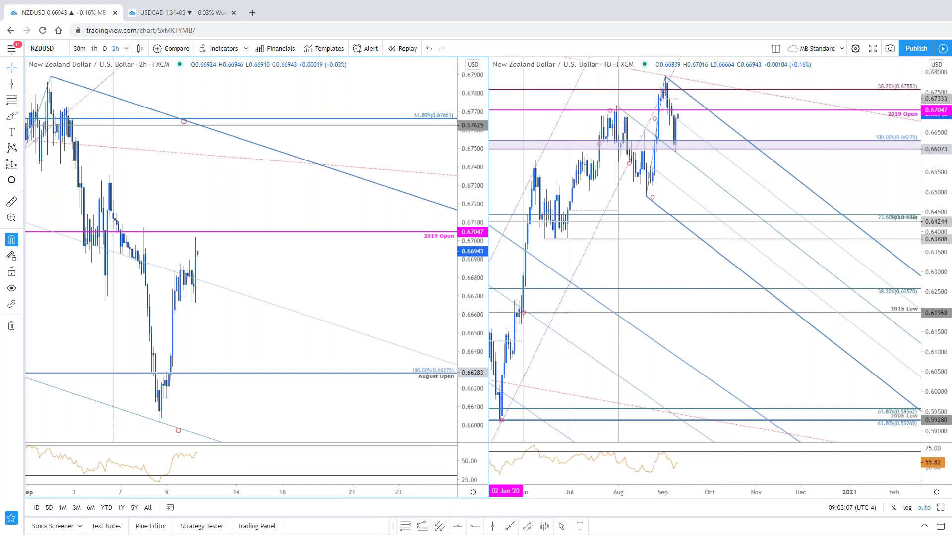
key(space)
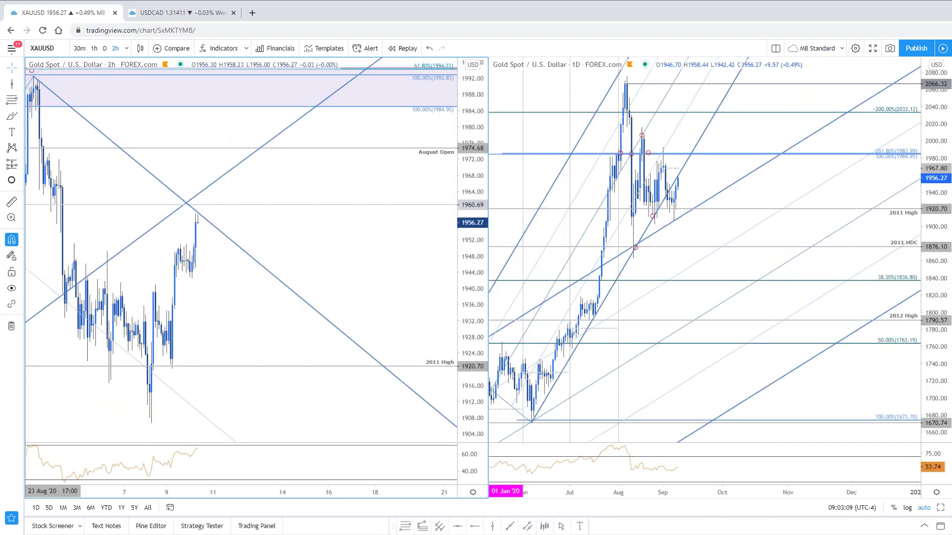